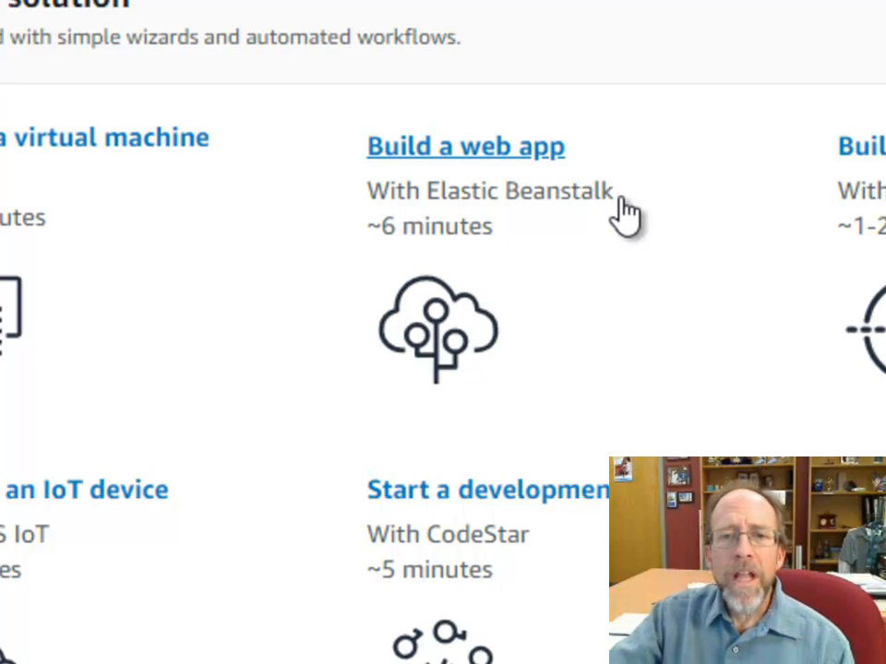
Start building a web app with Elastic Beanstalk and set the application name to Test
click(445, 149)
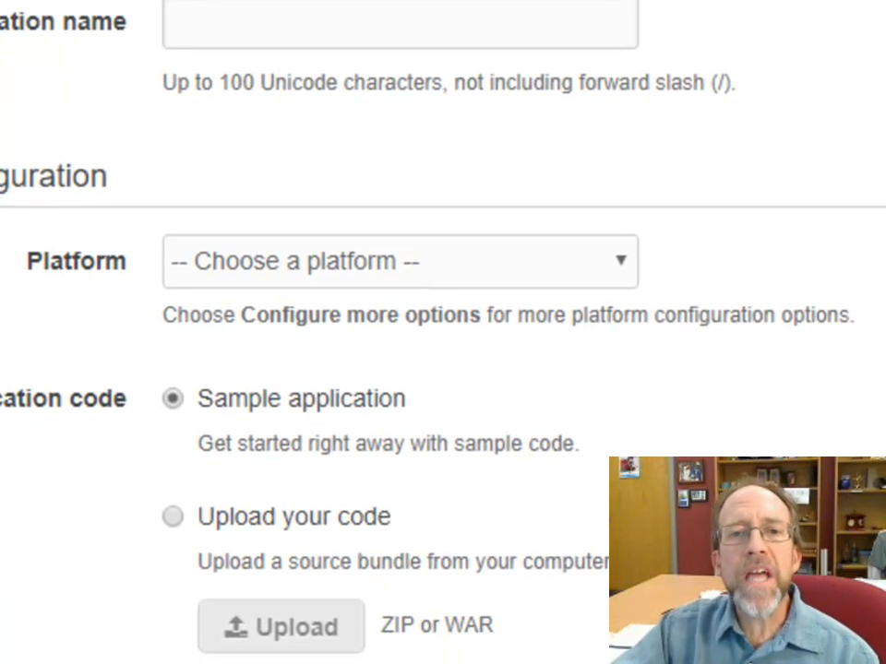
click(212, 34)
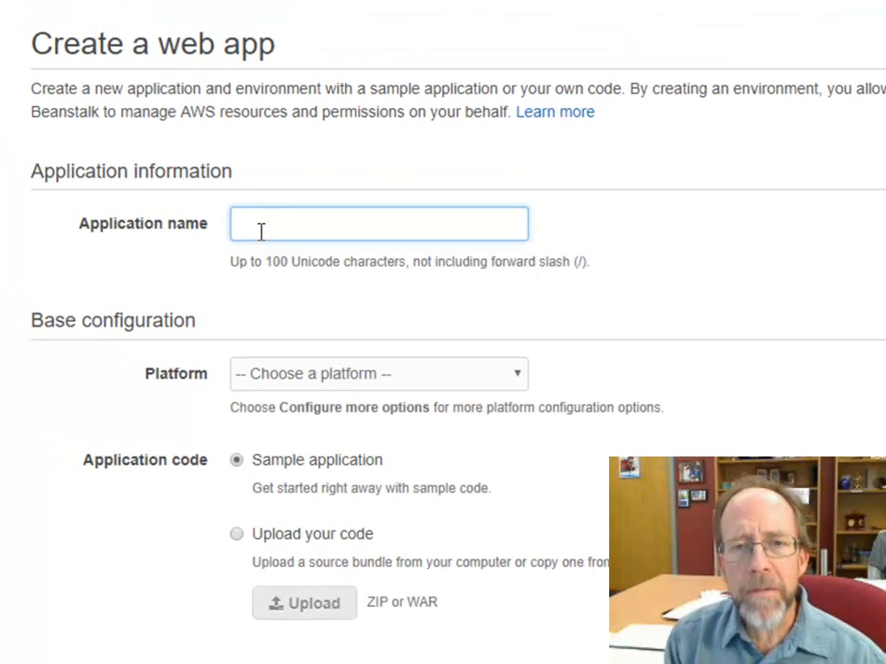
text(Test)
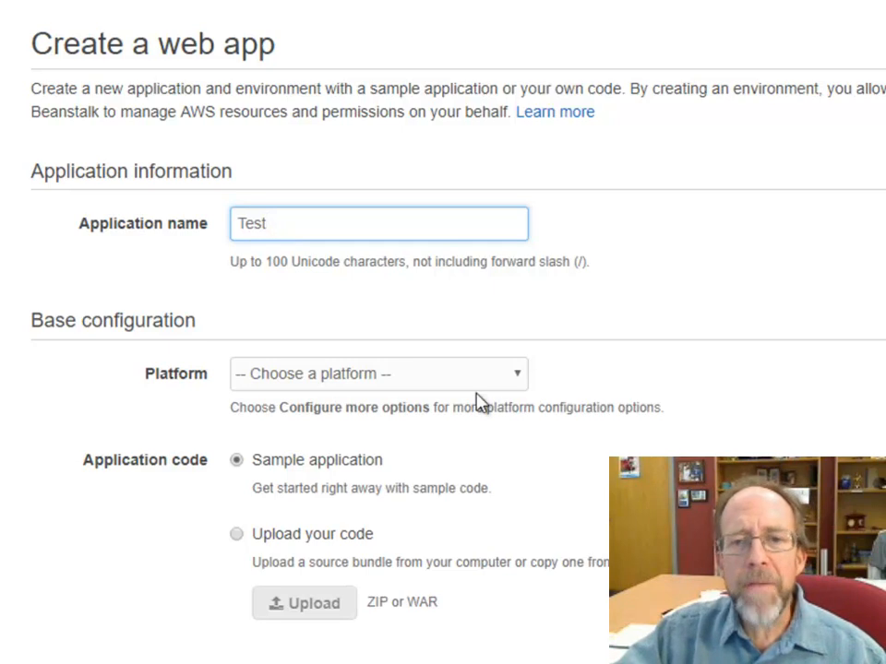
Examine the platform options offered in the web app's base configuration without choosing one
click(519, 378)
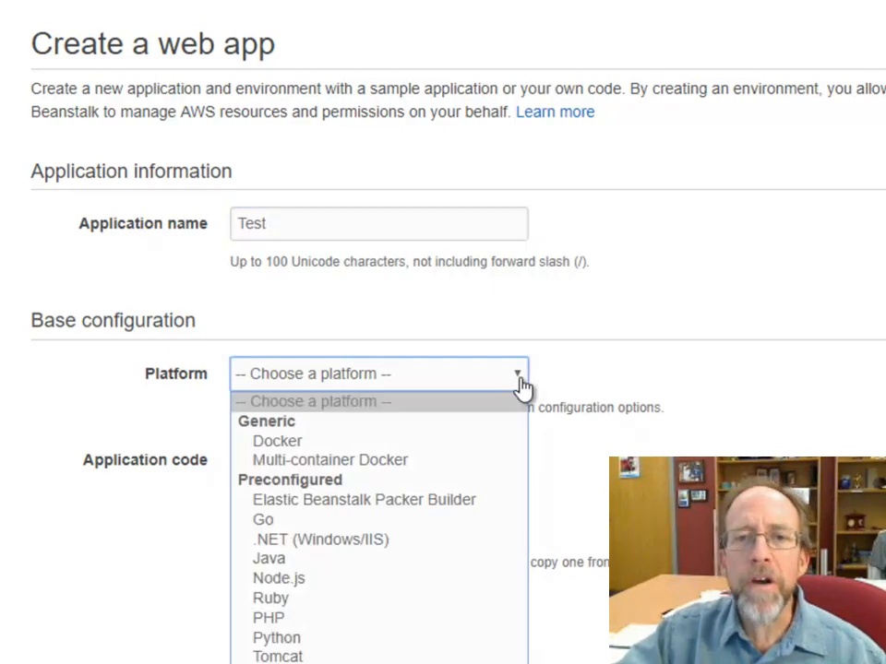
click(349, 19)
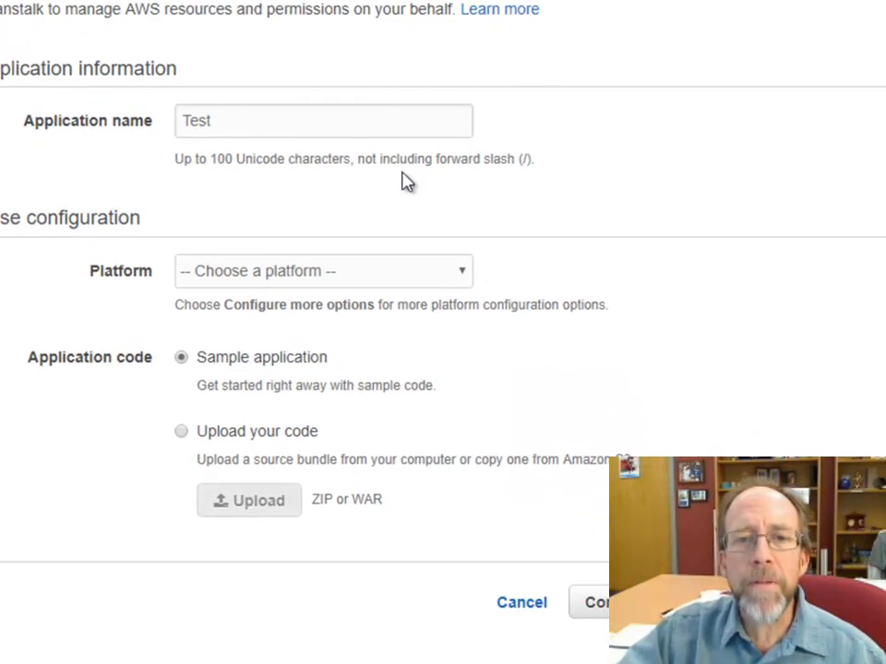
click(462, 277)
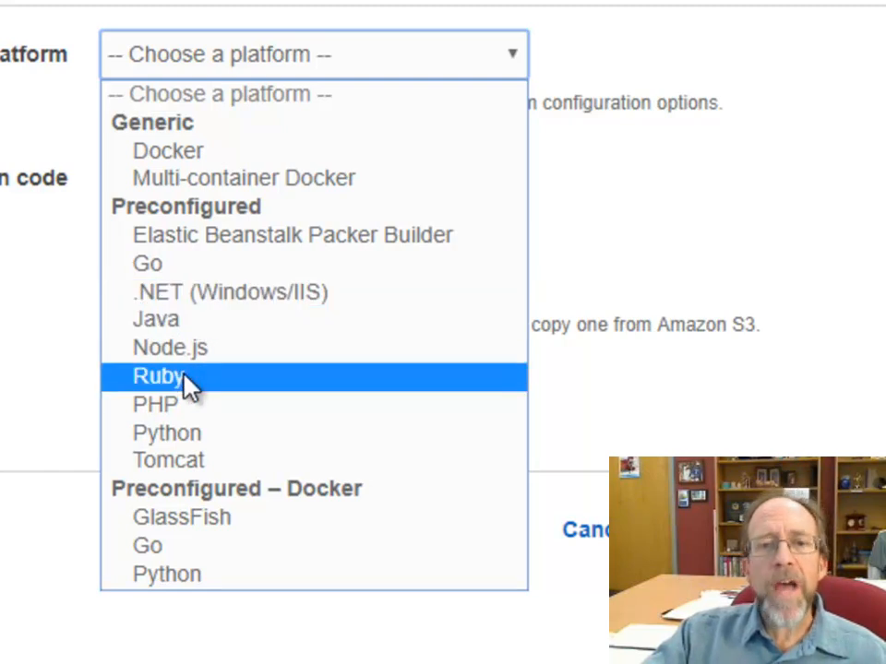
click(670, 2)
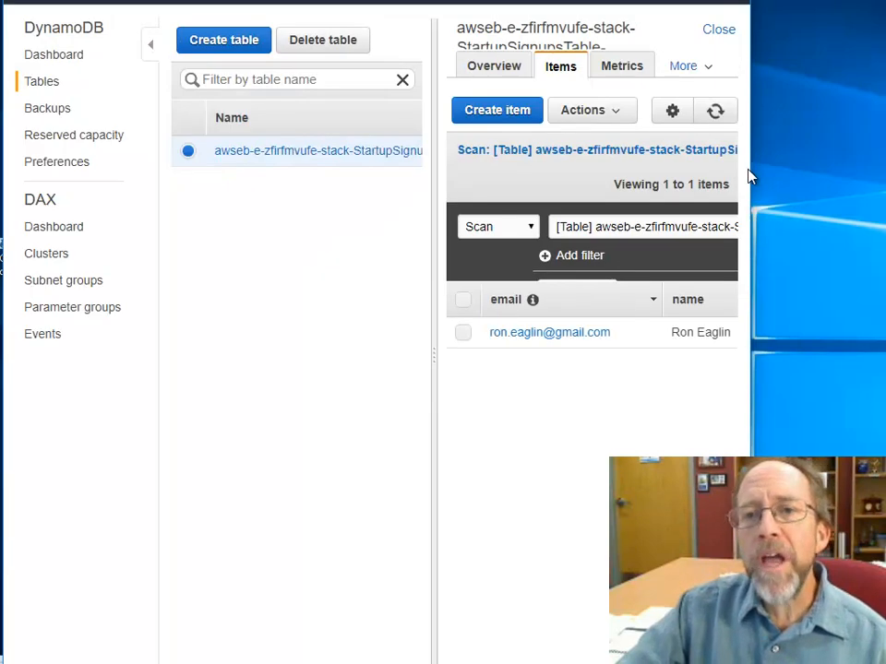
Widen the DynamoDB console window to show more columns of the signups table's items
drag(767, 169, 884, 172)
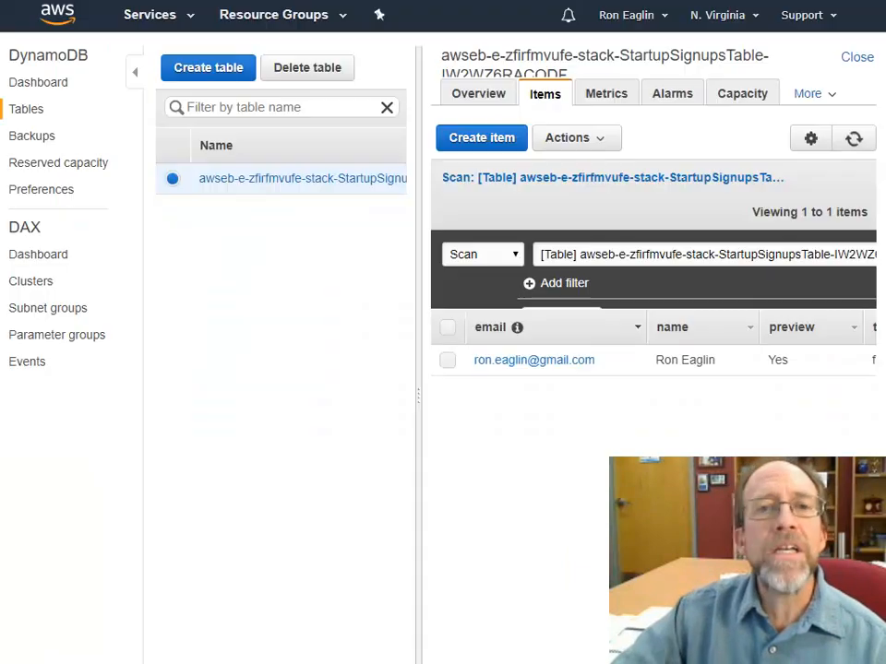
mouse_move(835, 365)
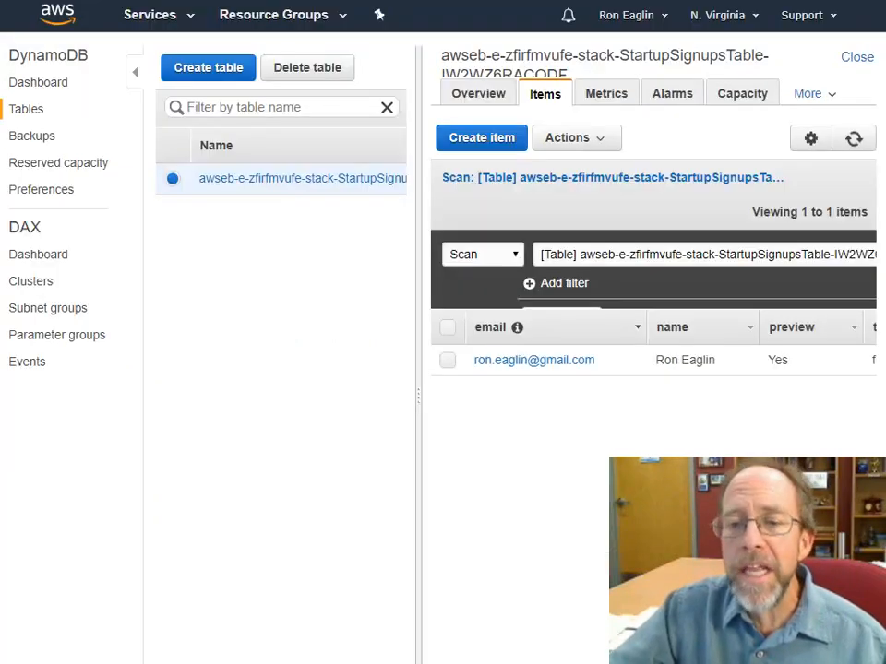
Switch to the browser window with the Elastic Beanstalk All Applications page, then reposition and widen it
key(alt+Tab)
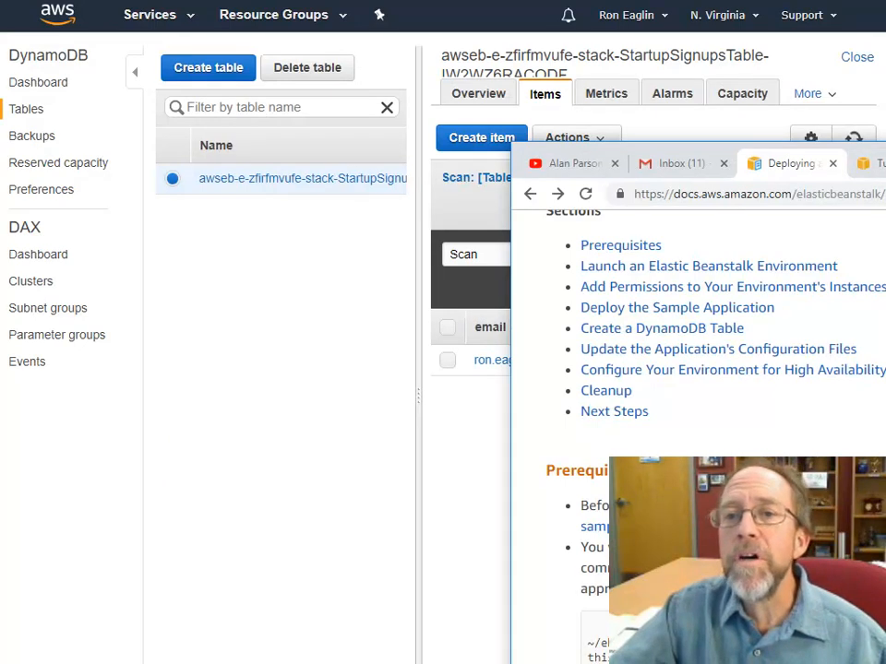
key(ctrl+Tab)
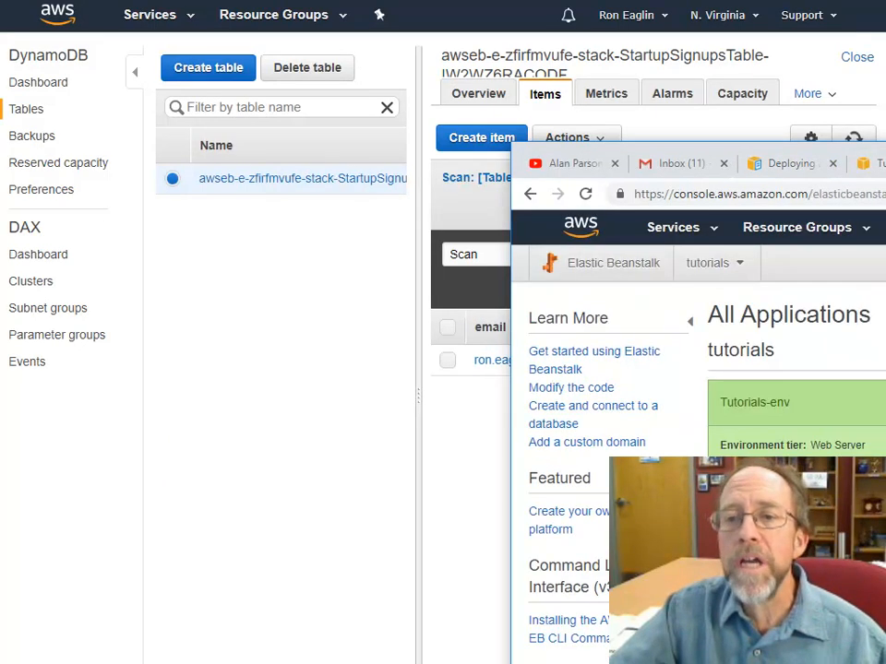
drag(884, 155, 583, 7)
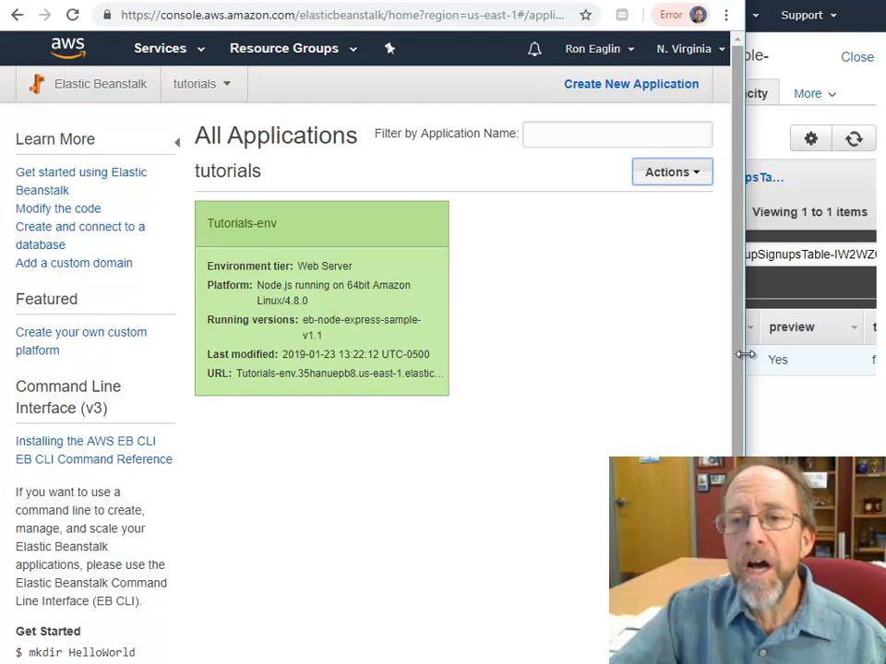
drag(745, 355, 885, 355)
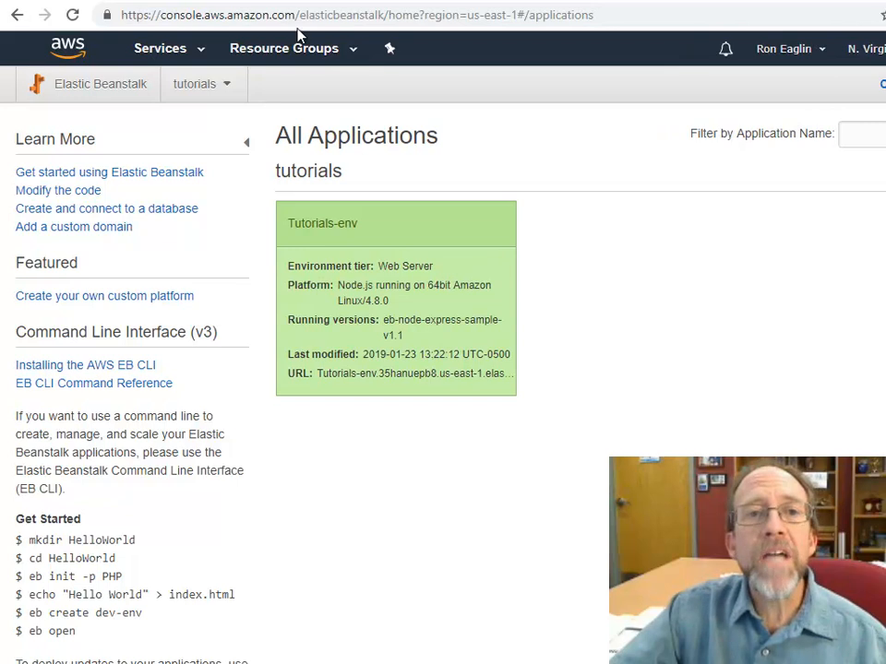
drag(288, 0, 293, 6)
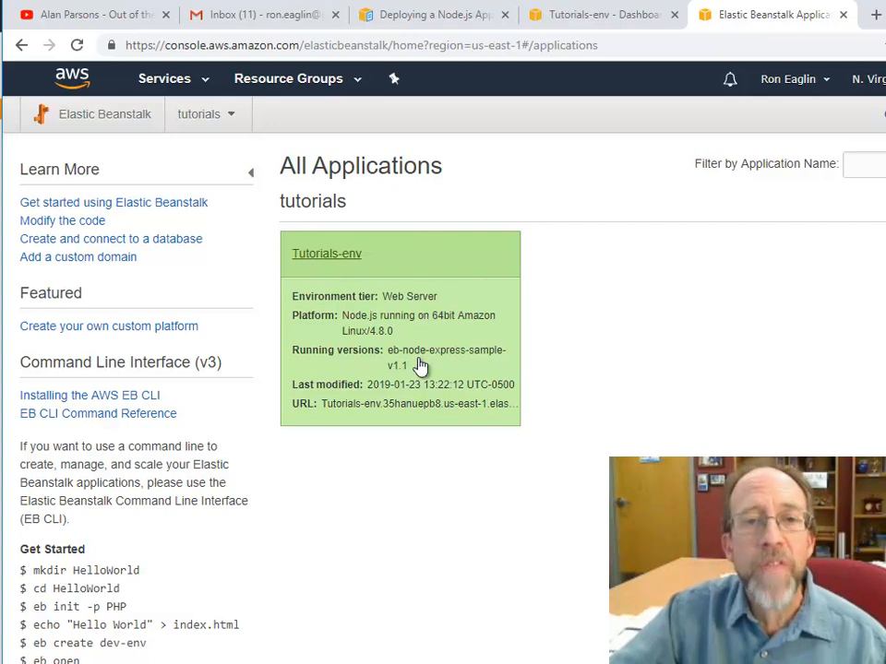
Open the Tutorials-env dashboard, view the deployed site through its environment URL, and return to the dashboard
click(318, 263)
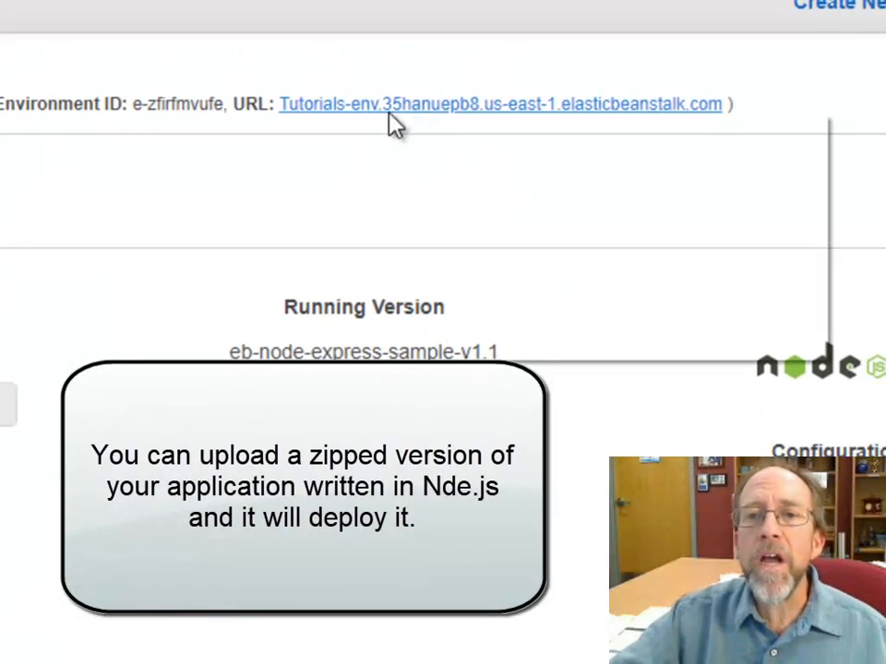
click(388, 113)
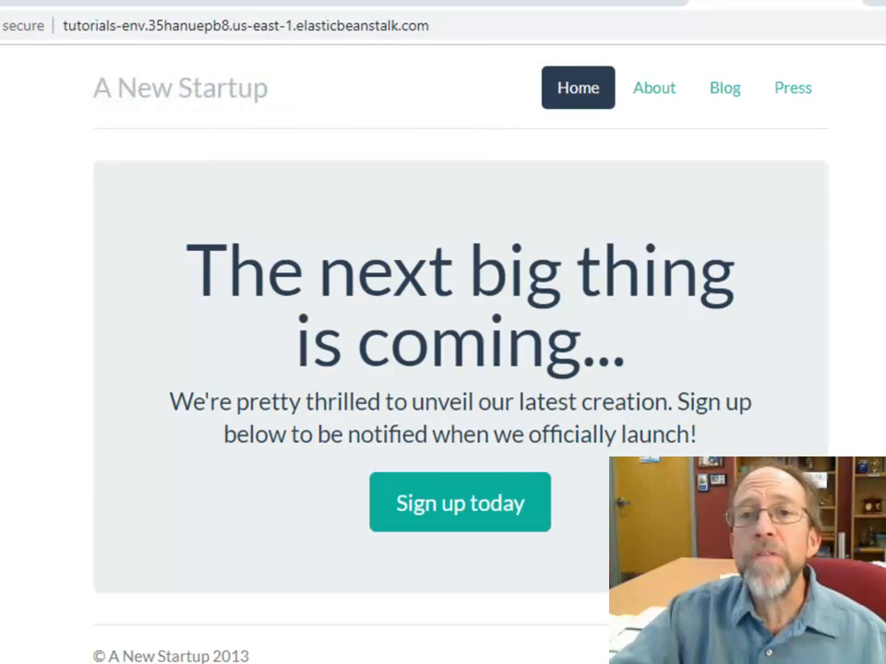
click(590, 2)
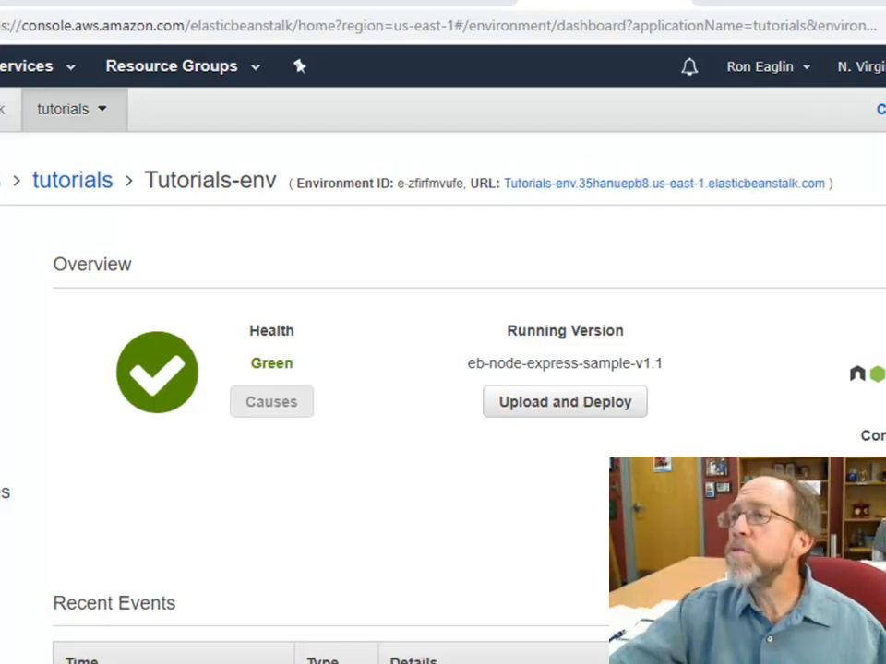
Switch to File Explorer and open index.ejs from the views folder of eb-node-express-sample-v1.1 in Notepad++
drag(885, 2, 597, 20)
click(280, 81)
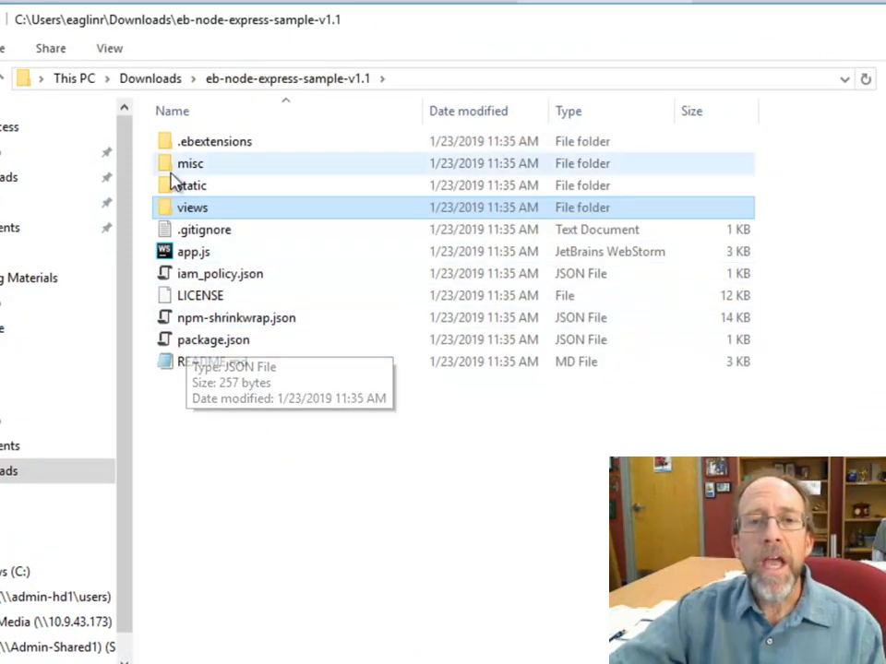
double_click(251, 219)
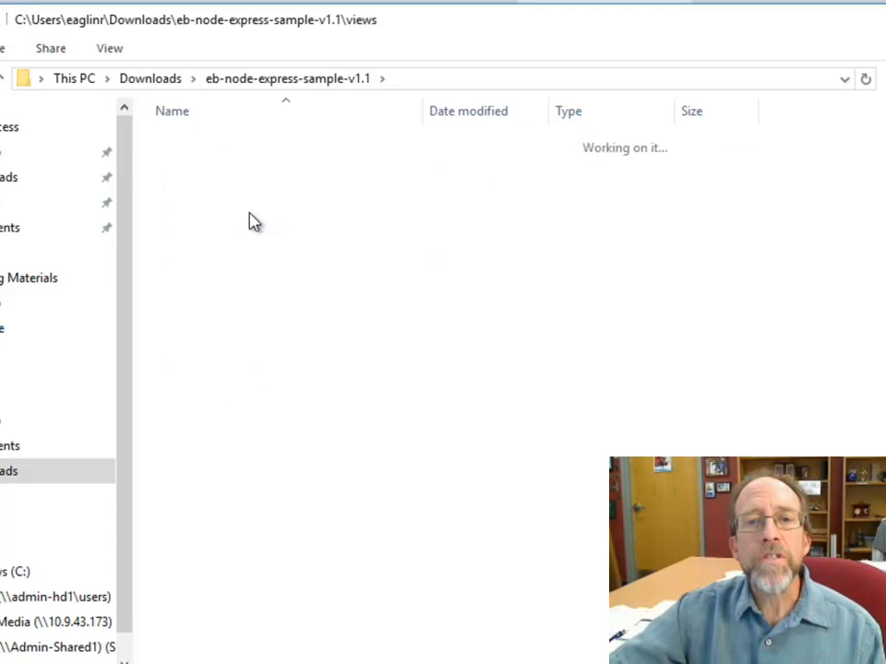
click(213, 152)
right_click(214, 152)
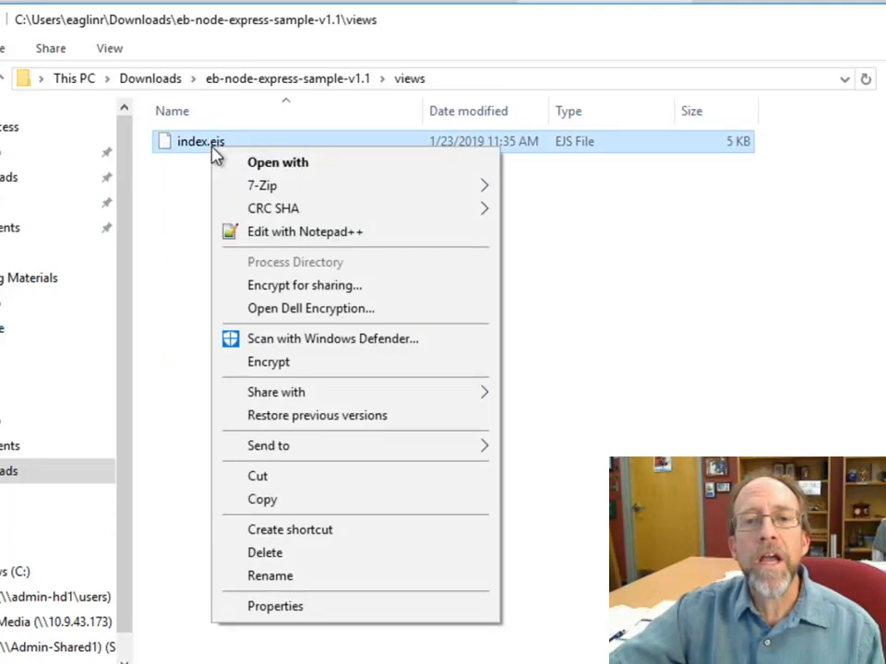
click(279, 243)
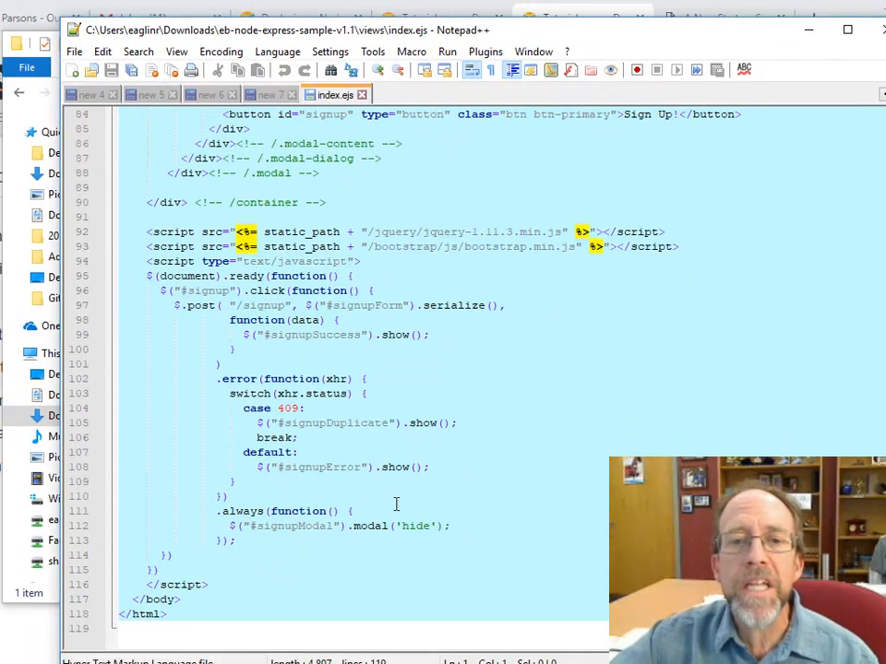
Review the markup and sign-up script in index.ejs, then dismiss the file windows
scroll(309, 422, up, 5)
scroll(309, 422, up, 9)
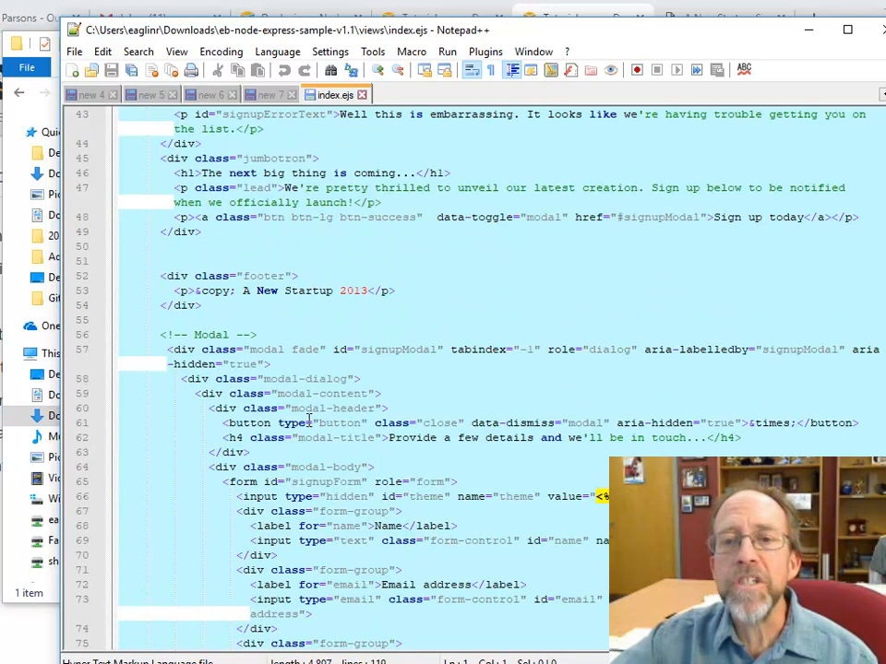
scroll(309, 421, down, 3)
scroll(309, 421, up, 6)
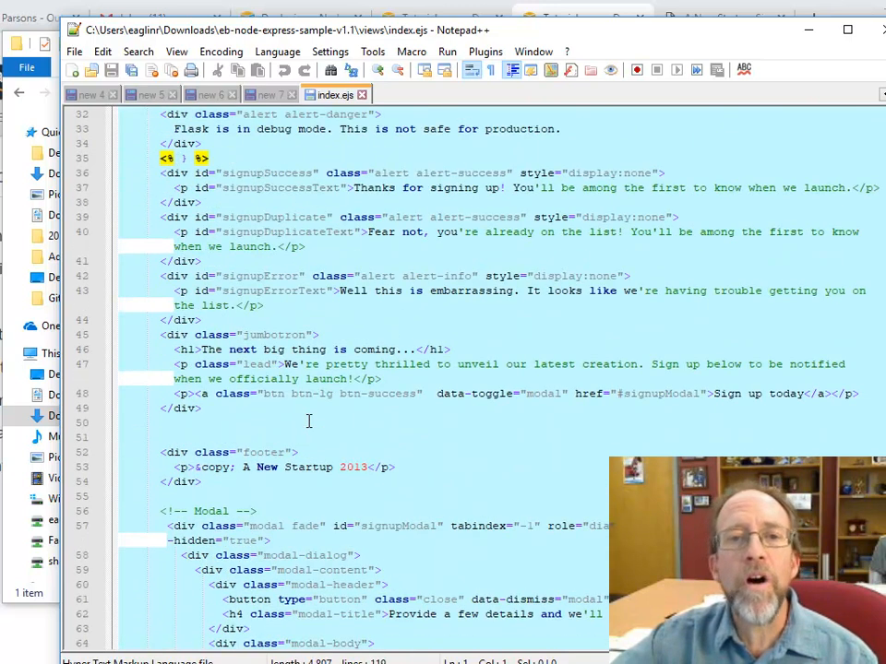
scroll(310, 422, up, 8)
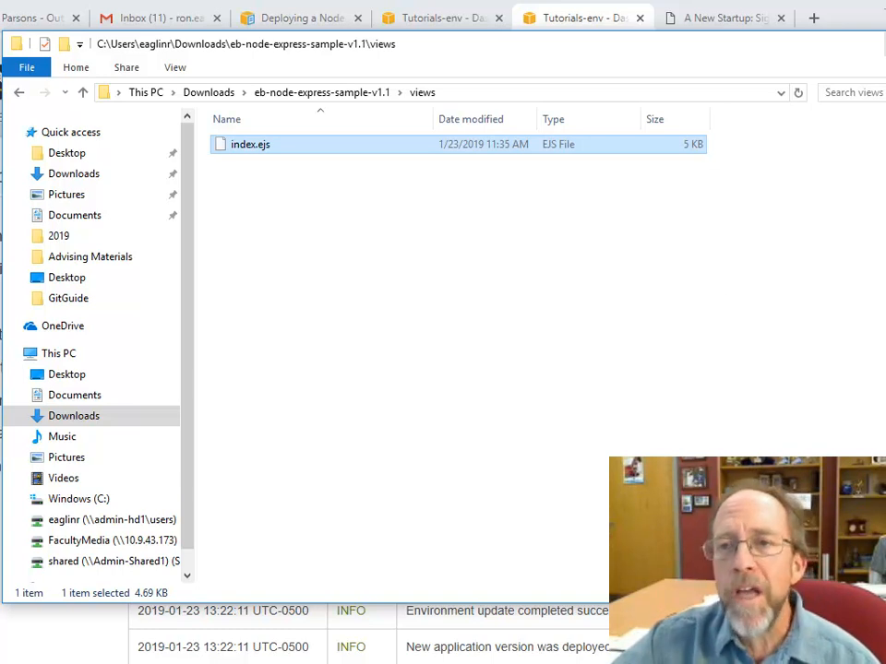
click(885, 44)
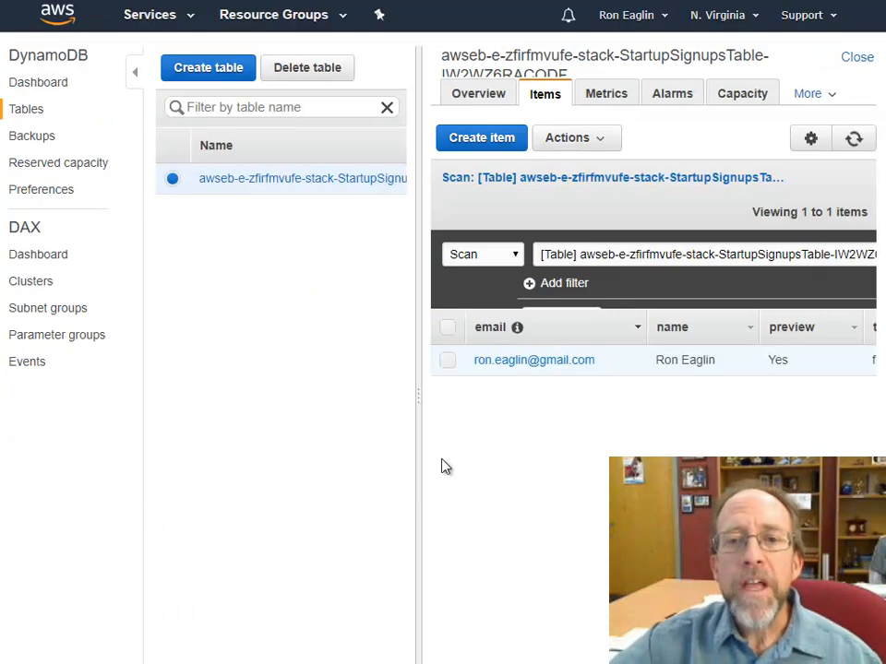
Widen the items pane of the DynamoDB signups table and minimize that window
drag(417, 447, 379, 457)
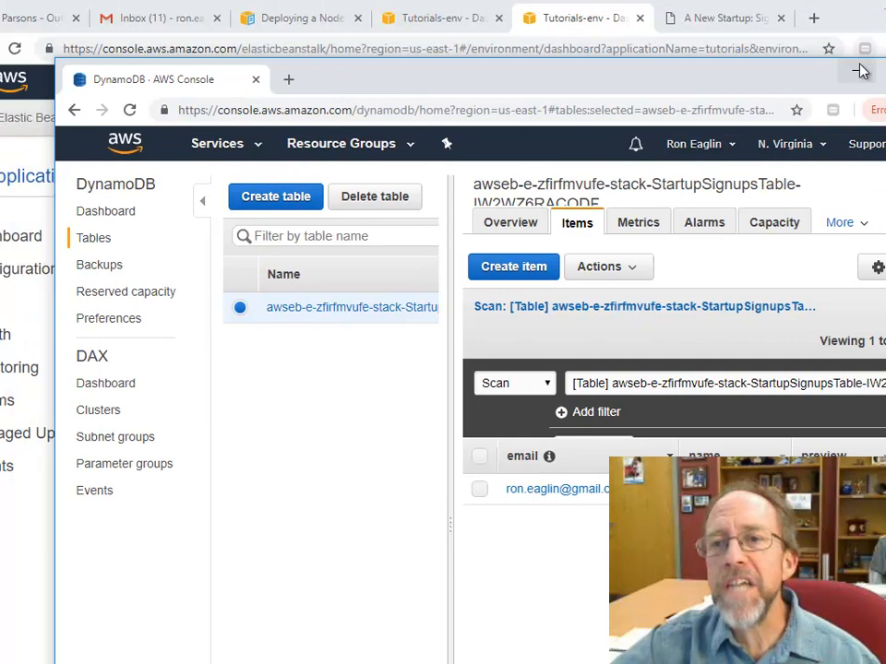
click(859, 70)
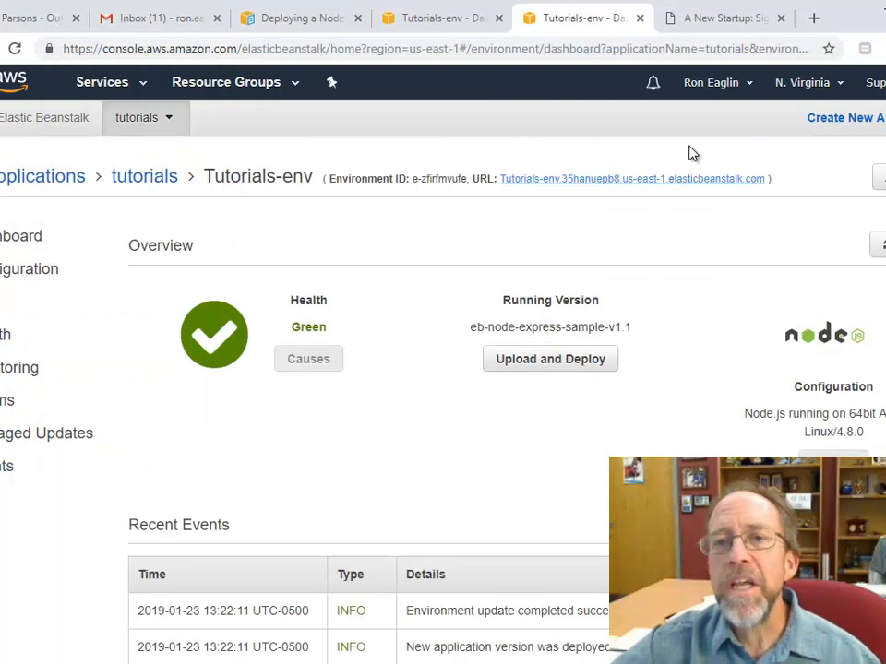
Open the Tutorials-env site and submit the sign-up form with the person's full name and email, preview access Yes
click(566, 180)
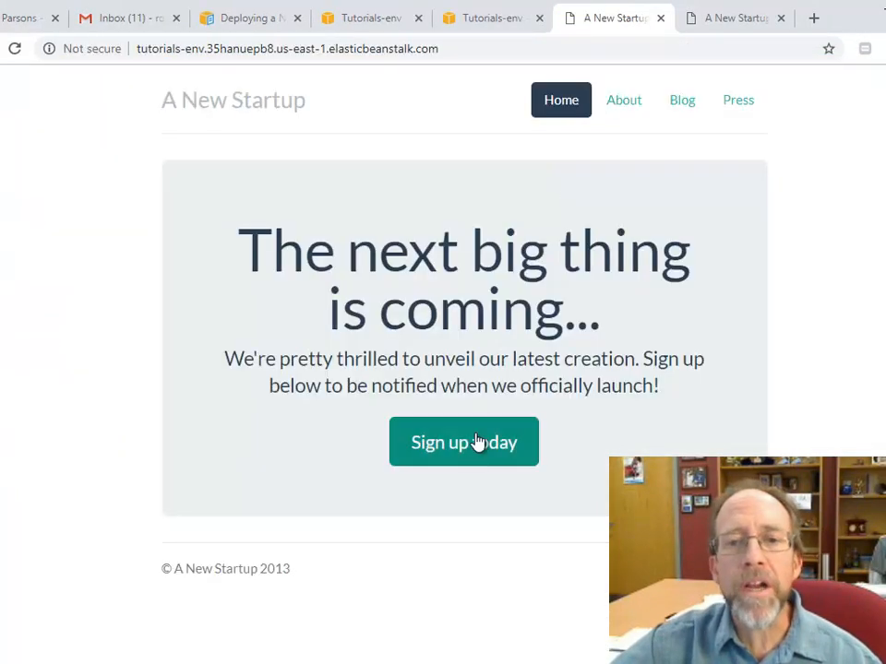
click(473, 448)
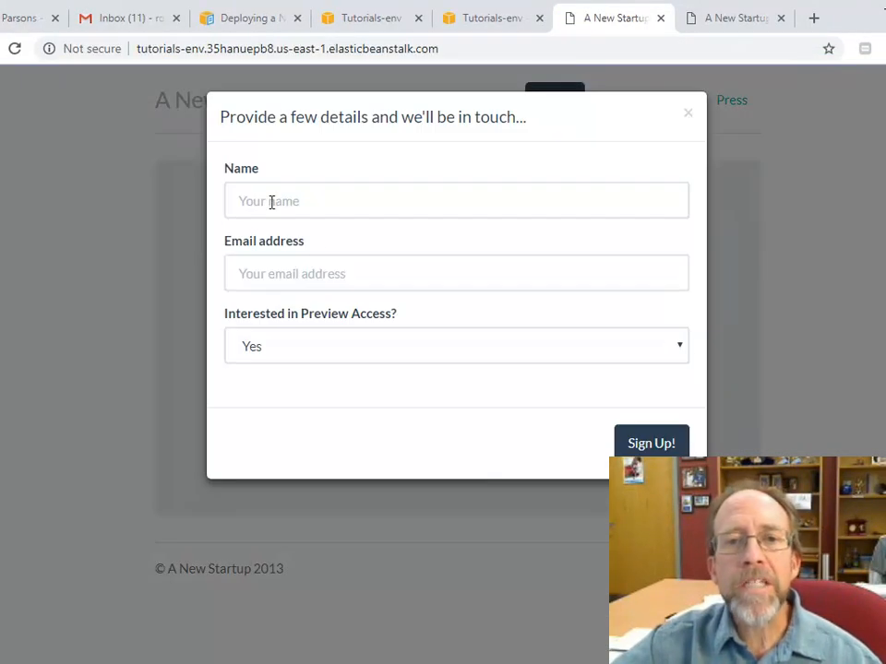
click(271, 200)
click(293, 275)
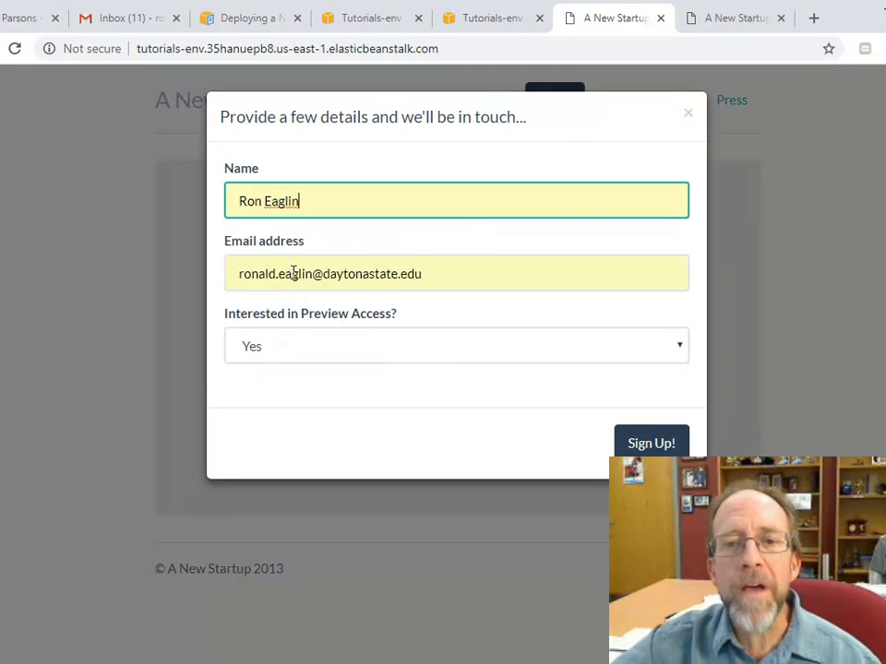
click(638, 450)
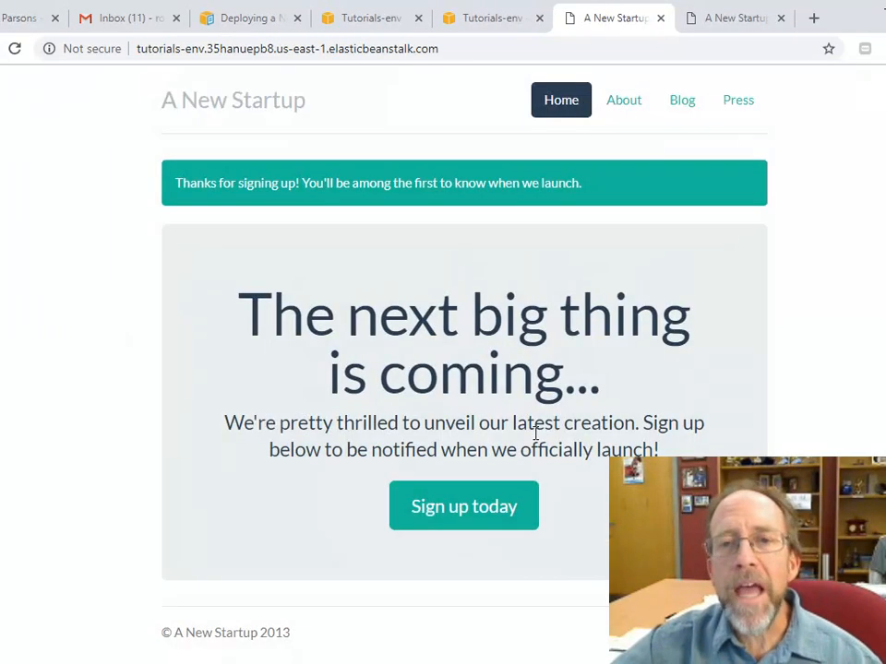
Look for the new entry in the DynamoDB signups table by trying Query mode, restoring Scan and refreshing the items
key(alt+Tab)
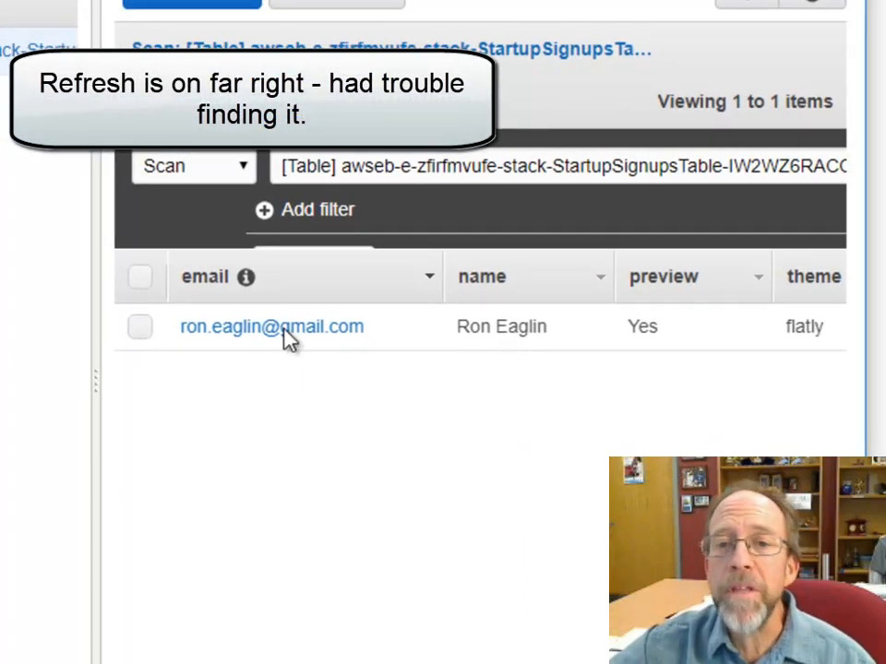
click(243, 172)
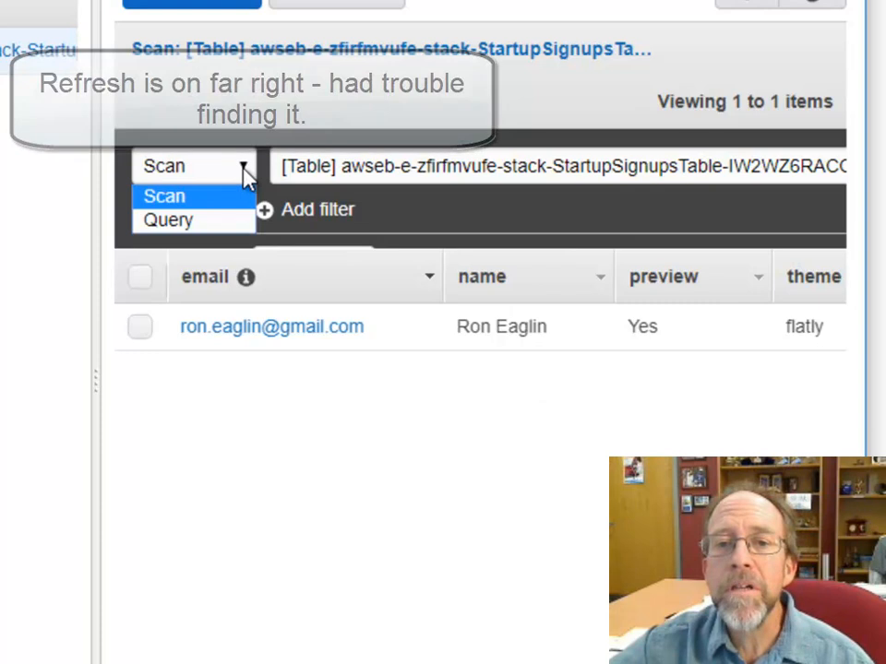
click(244, 171)
click(243, 174)
click(205, 231)
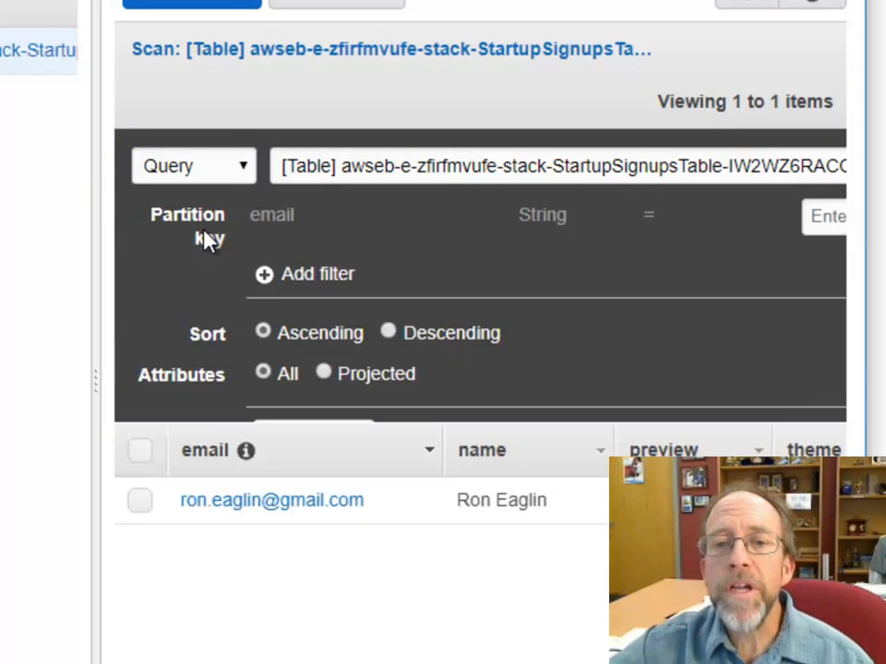
click(249, 169)
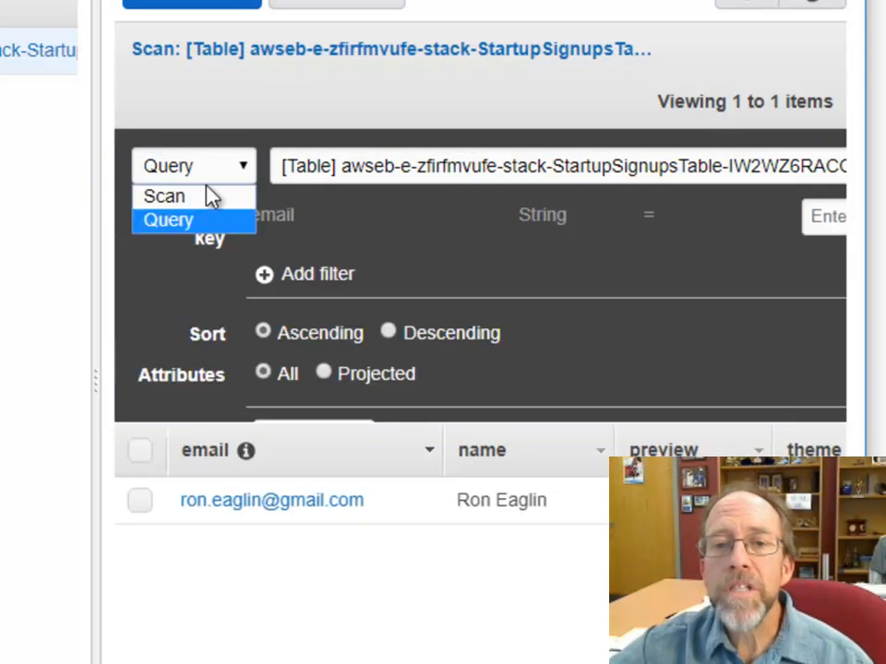
click(209, 196)
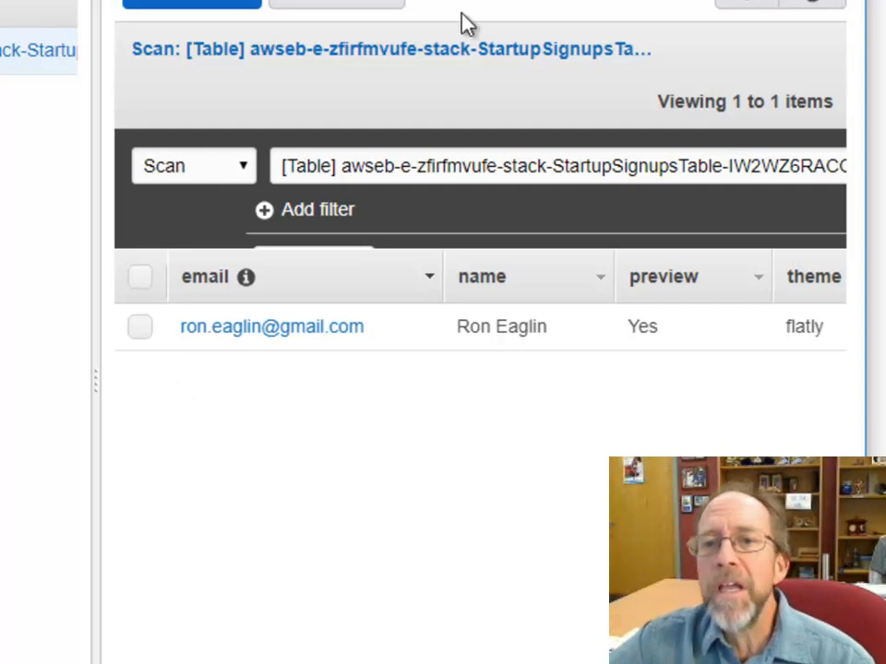
click(821, 5)
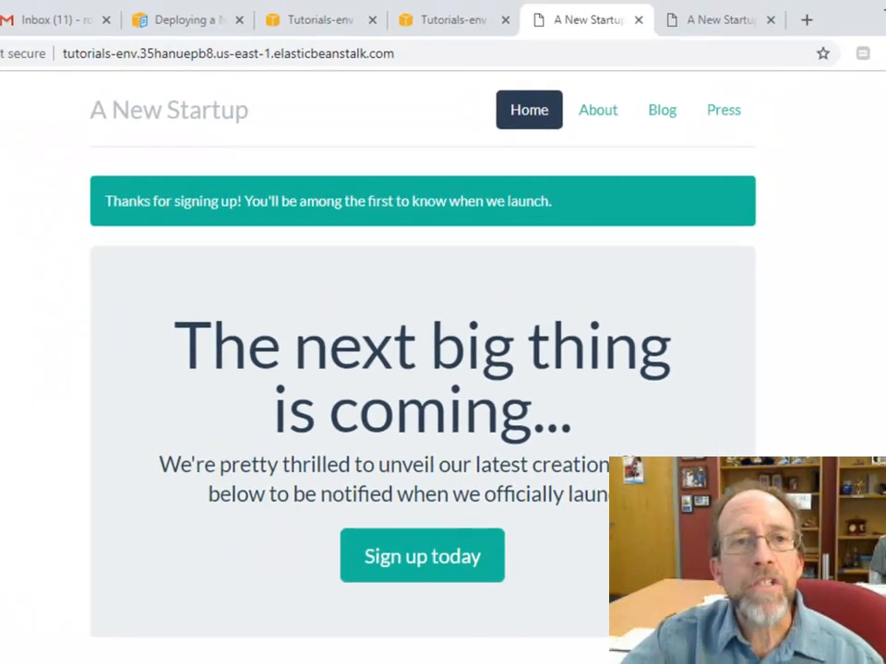
Close the submitted sign-up site page, inspect the NewSignupTopic details and subscriptions in a widened SNS window, and minimize it
click(637, 19)
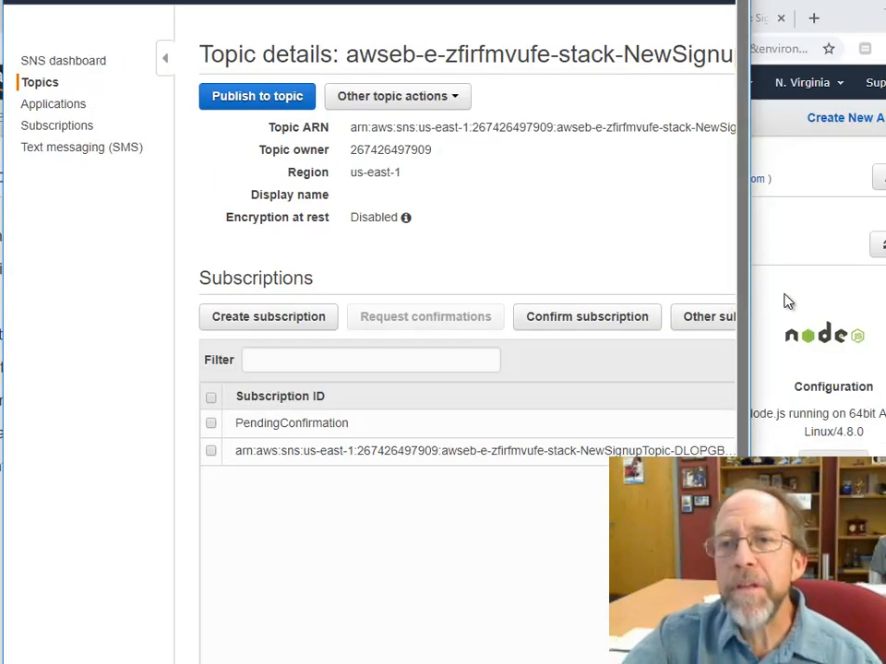
drag(749, 295, 877, 323)
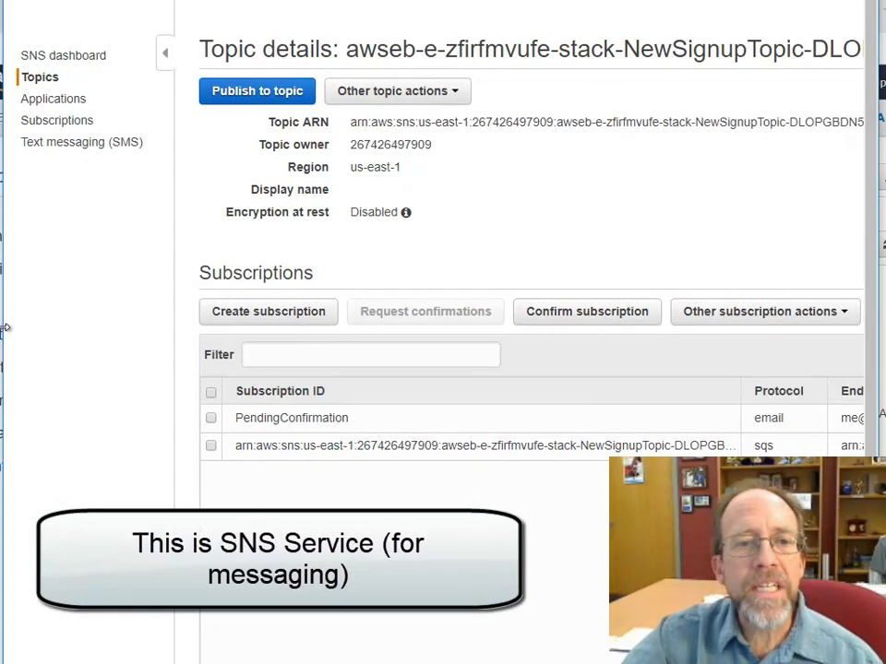
drag(5, 329, 0, 329)
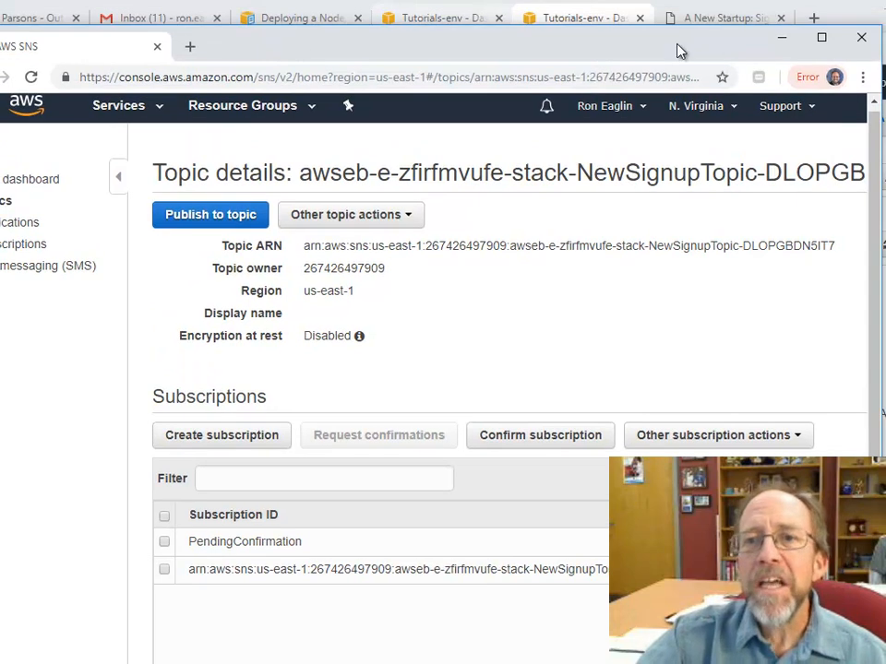
click(780, 38)
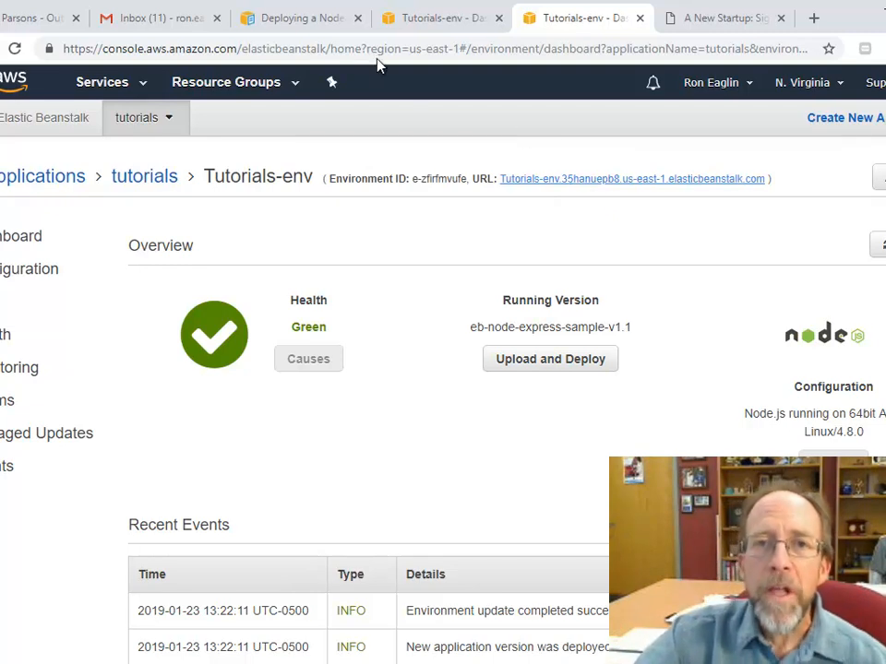
Open the AWS tutorial on deploying a Node.js application with DynamoDB and review its prerequisites, environment launch and instance permissions sections
click(319, 22)
scroll(567, 382, up, 5)
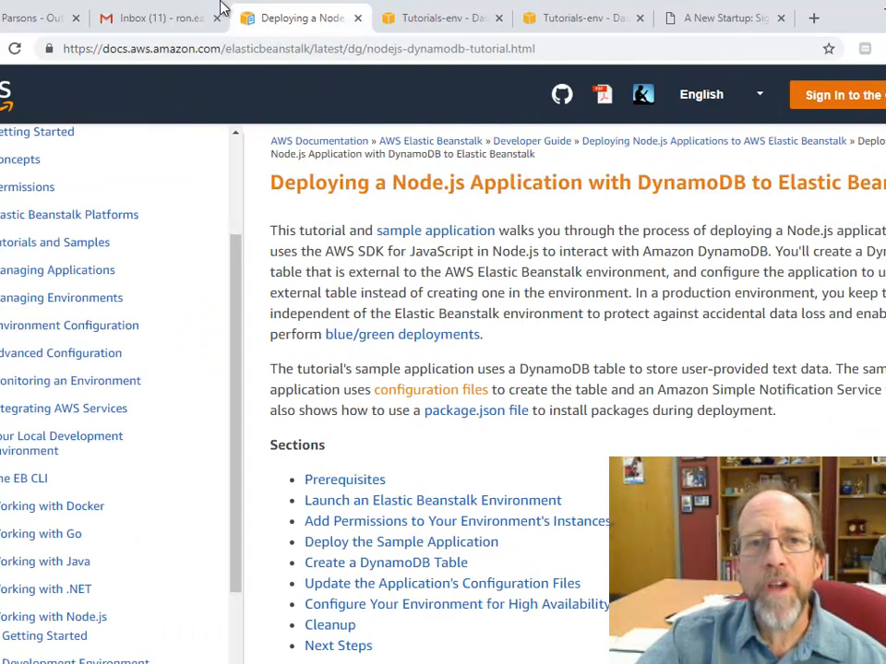
drag(221, 9, 108, 9)
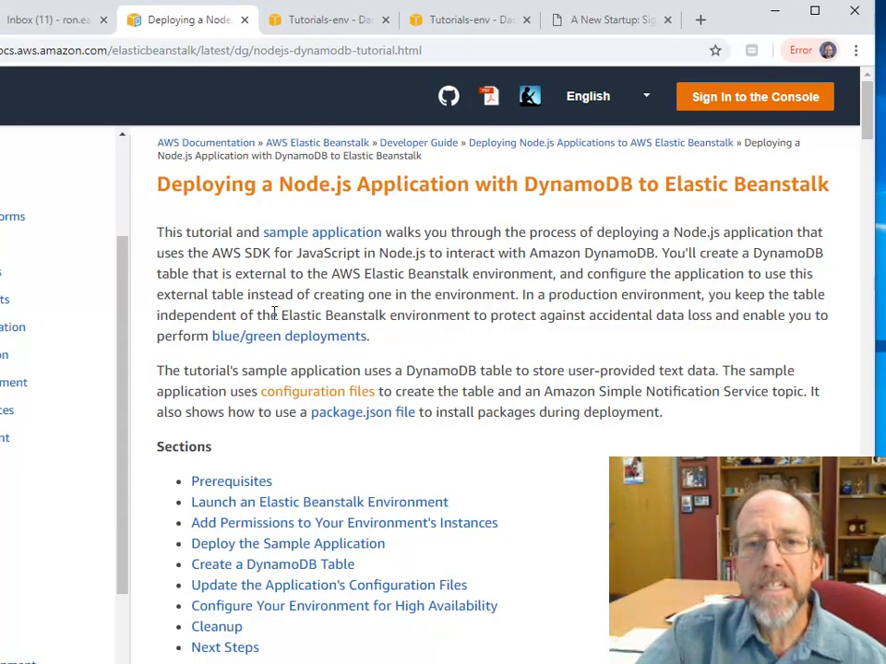
scroll(274, 314, down, 8)
scroll(273, 317, up, 4)
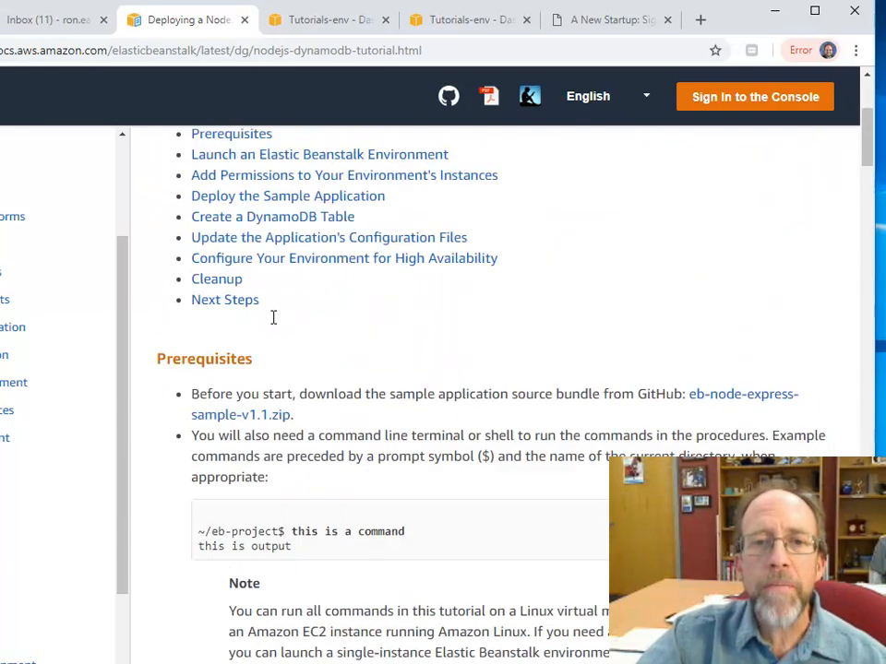
scroll(273, 318, down, 5)
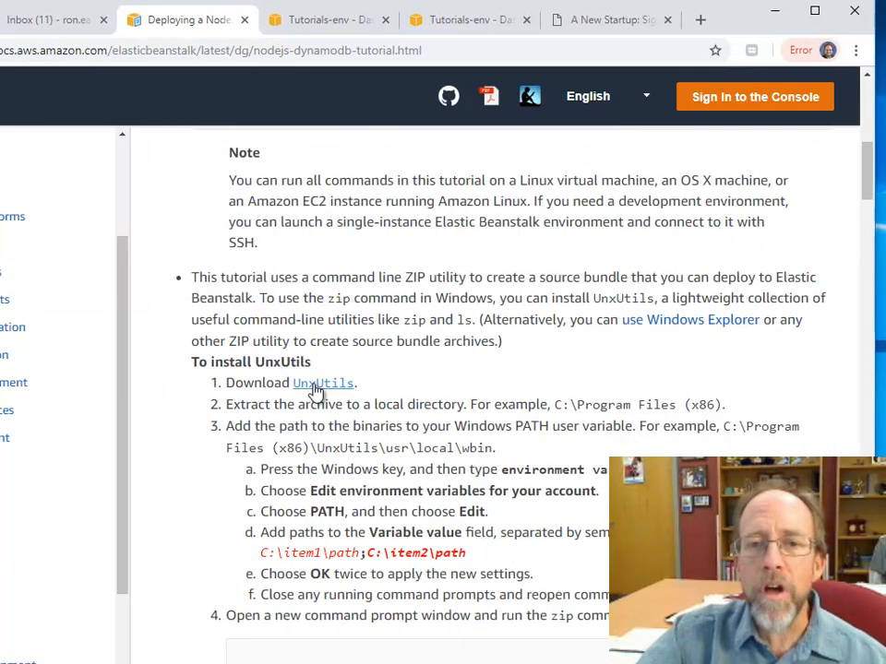
scroll(314, 392, down, 6)
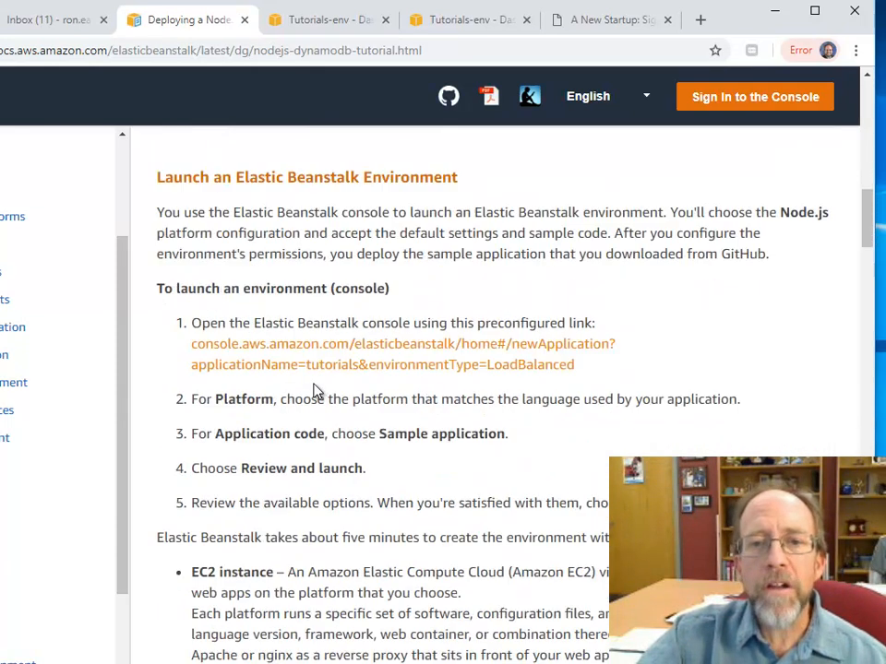
scroll(314, 392, down, 1)
scroll(314, 386, down, 5)
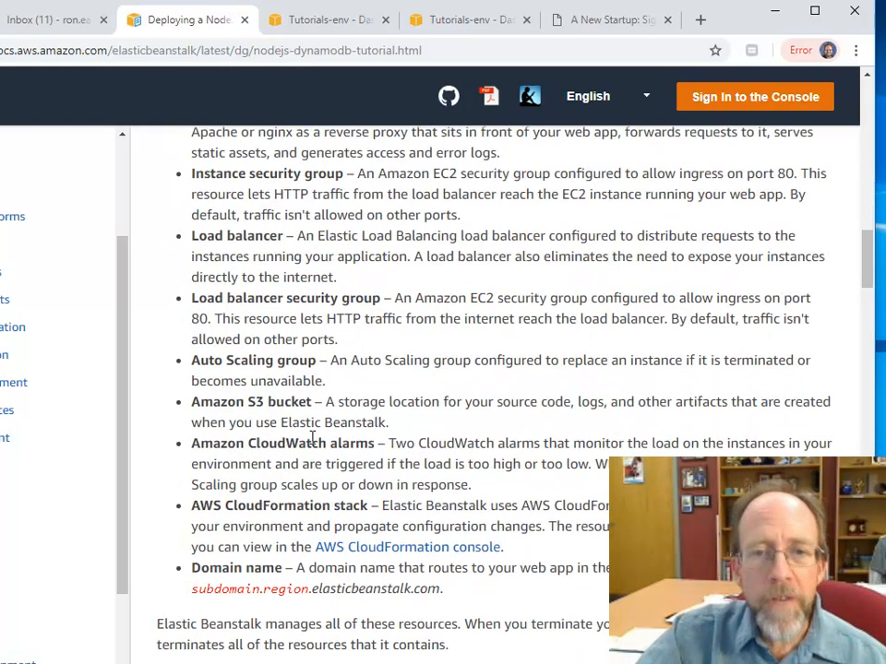
scroll(315, 429, down, 4)
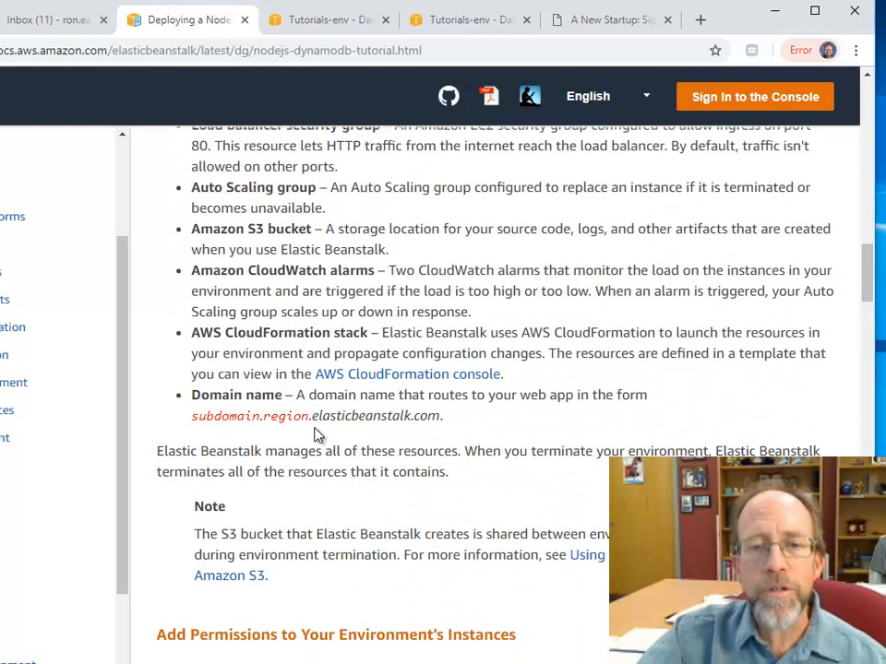
scroll(313, 434, down, 3)
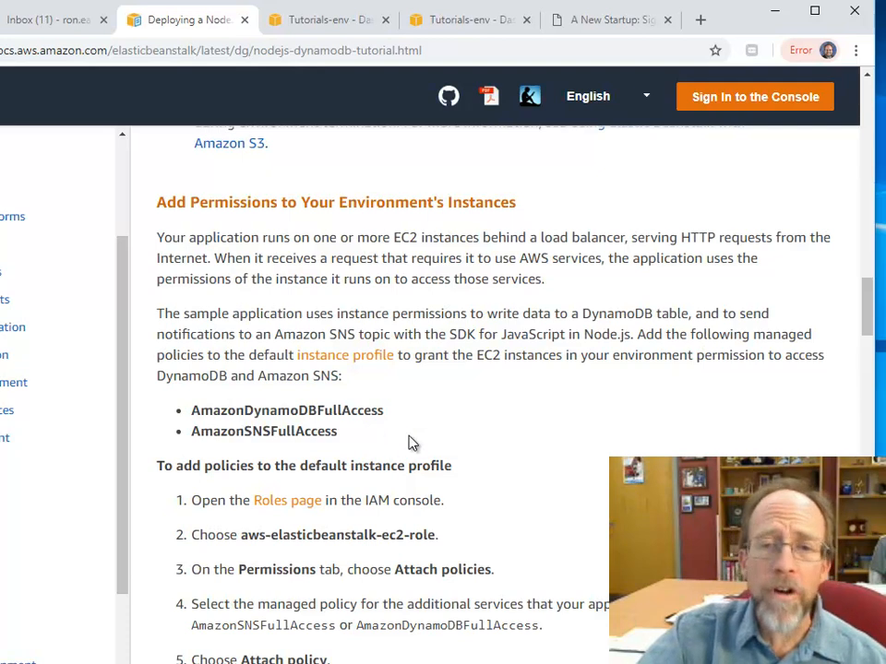
Review the tutorial's sections on deploying the sample application, viewing the table and topic, and creating a DynamoDB table
scroll(411, 443, down, 5)
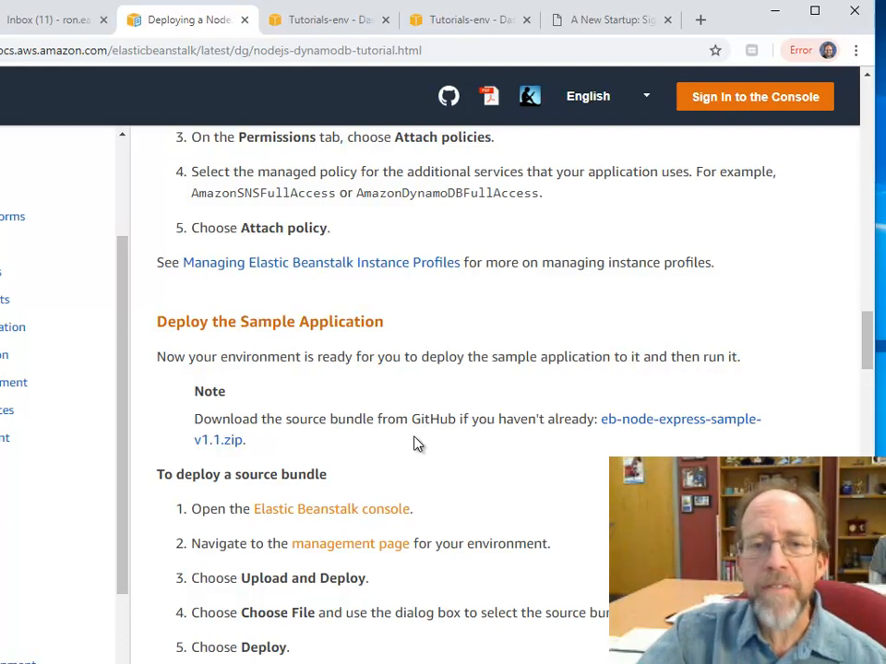
scroll(432, 446, down, 7)
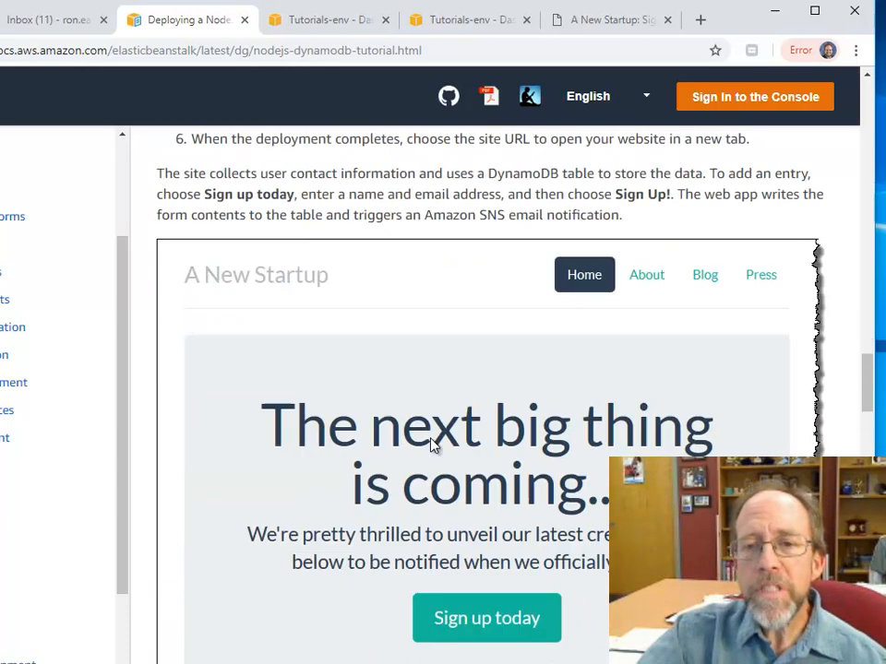
scroll(434, 445, down, 5)
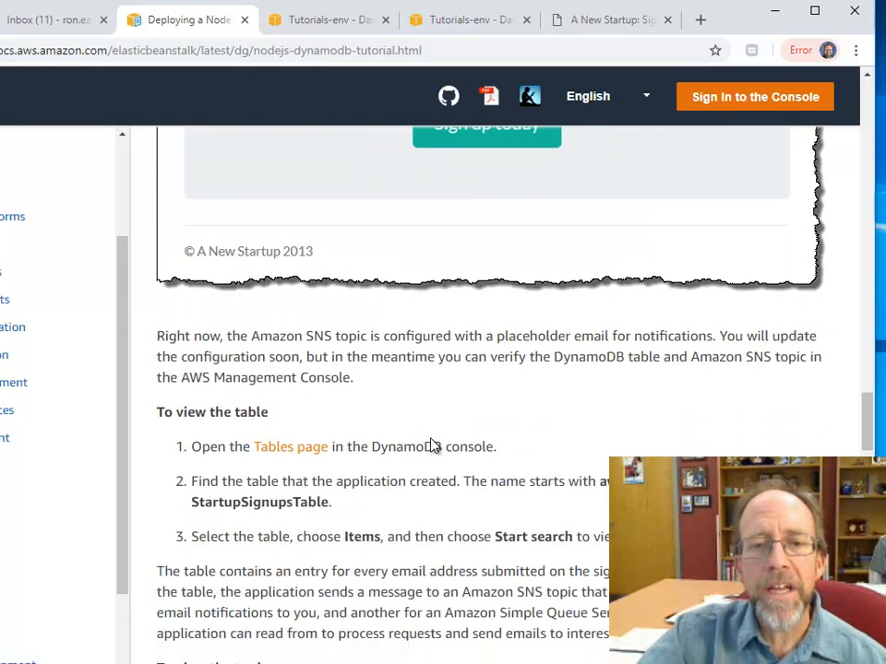
scroll(432, 439, down, 4)
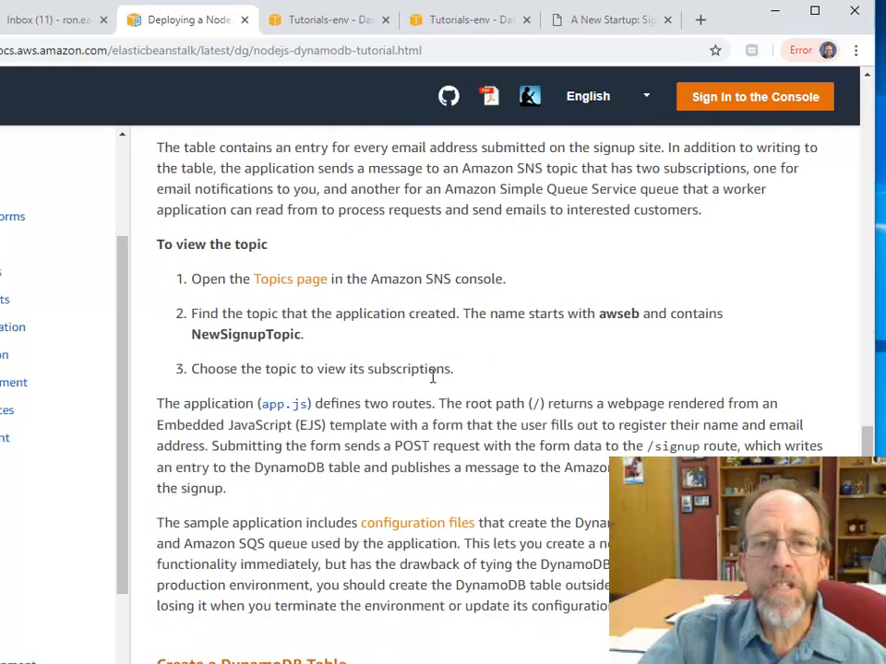
scroll(434, 383, down, 5)
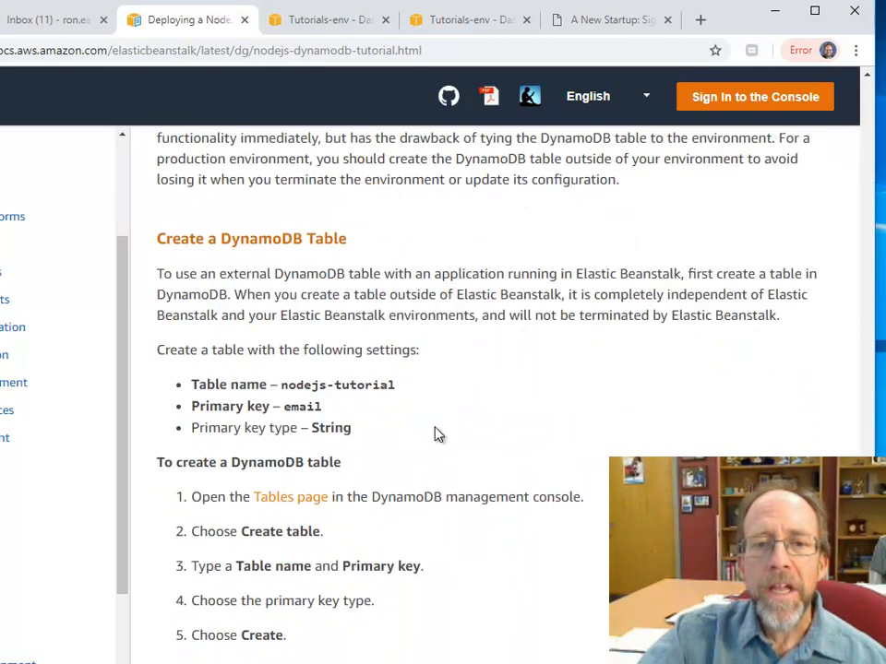
scroll(438, 435, up, 3)
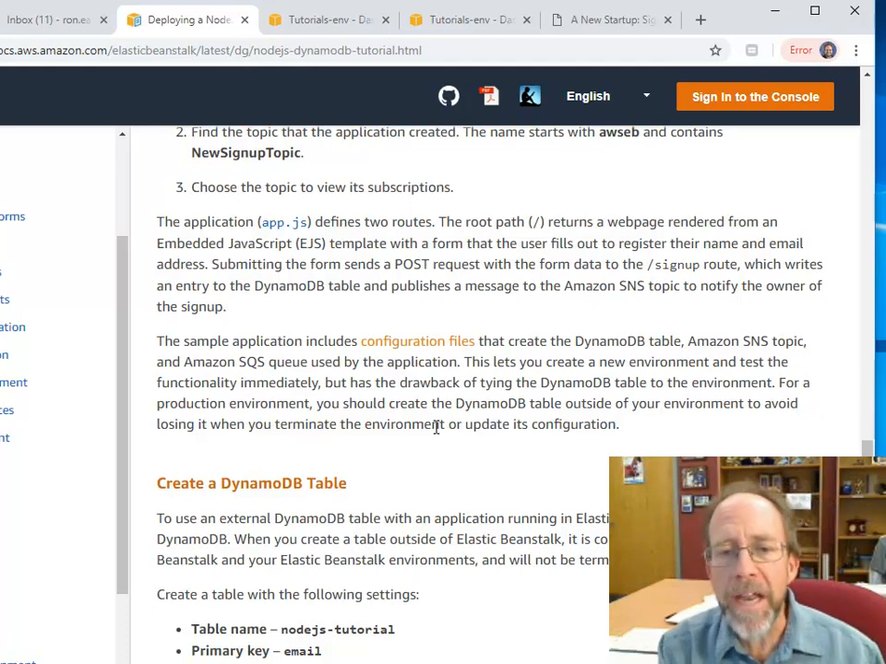
scroll(553, 487, down, 3)
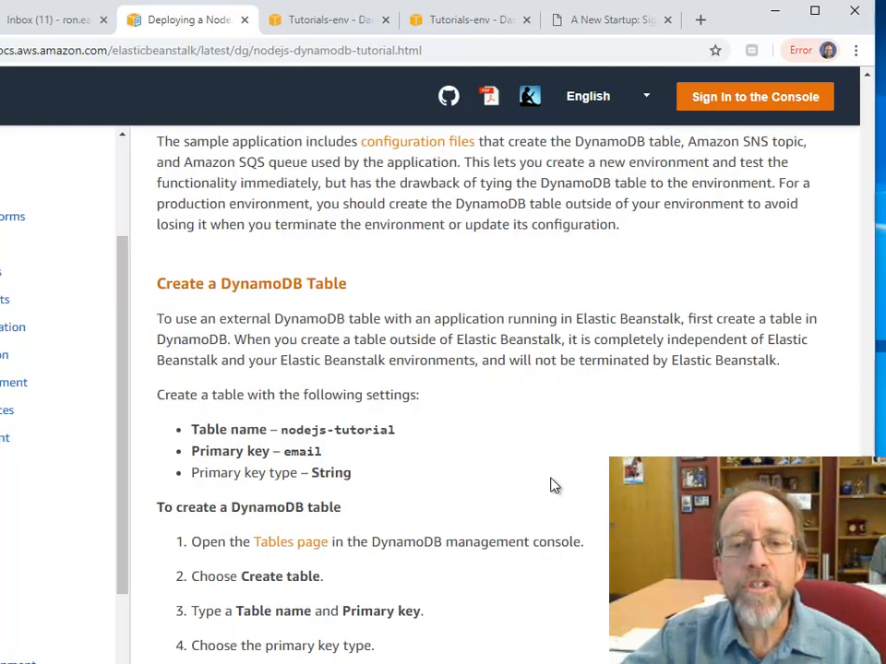
scroll(554, 486, down, 1)
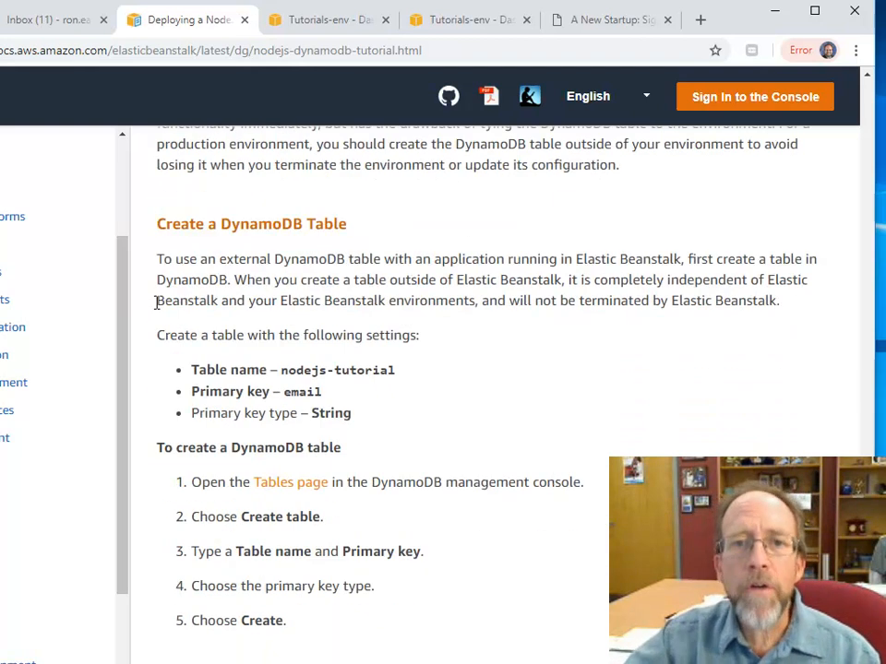
Review the tutorial's instructions for updating the application's configuration files, including options.config, and creating the nodejs-tutorial.zip source bundle
scroll(593, 368, down, 4)
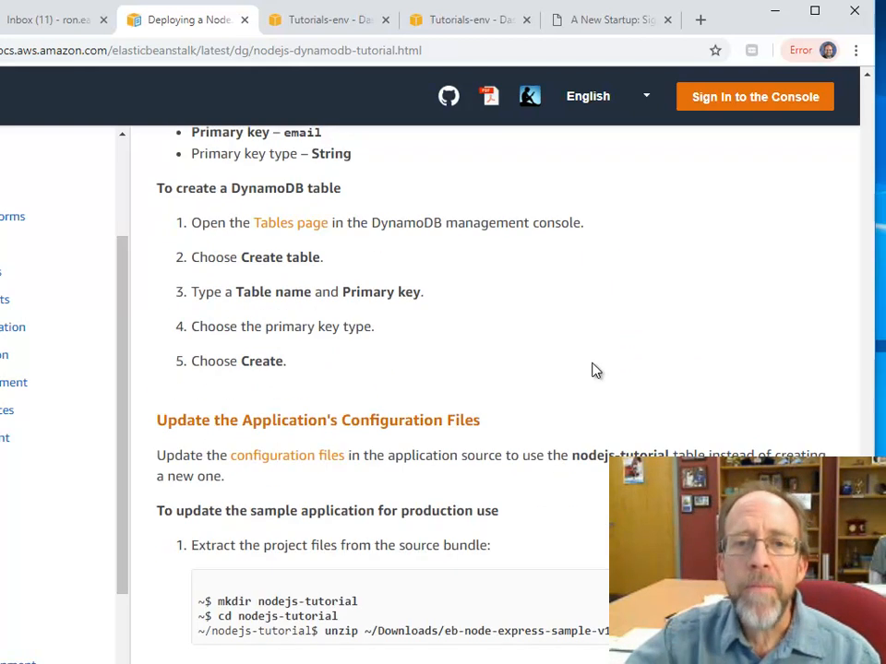
scroll(595, 370, down, 3)
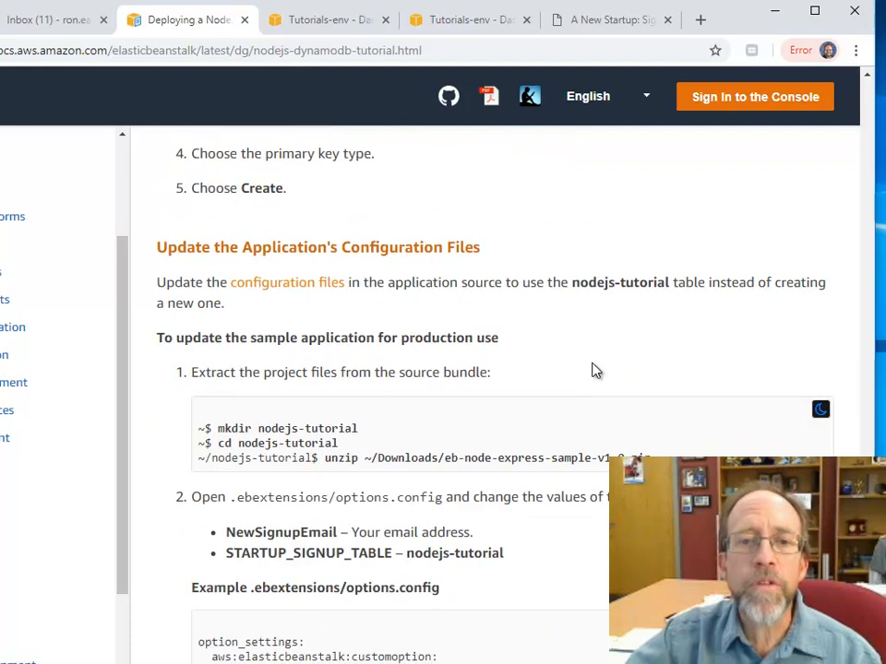
scroll(596, 370, down, 3)
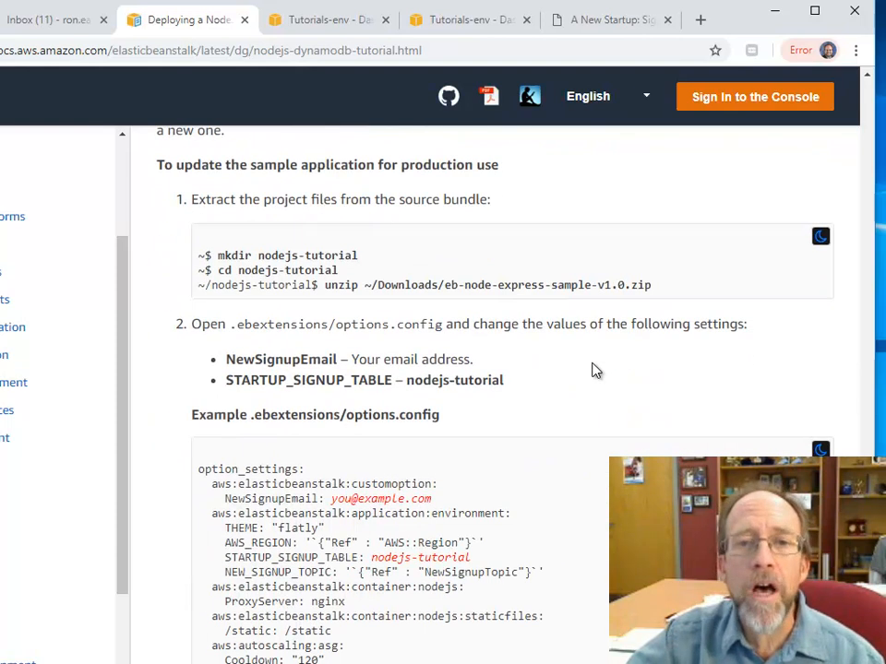
scroll(584, 397, down, 4)
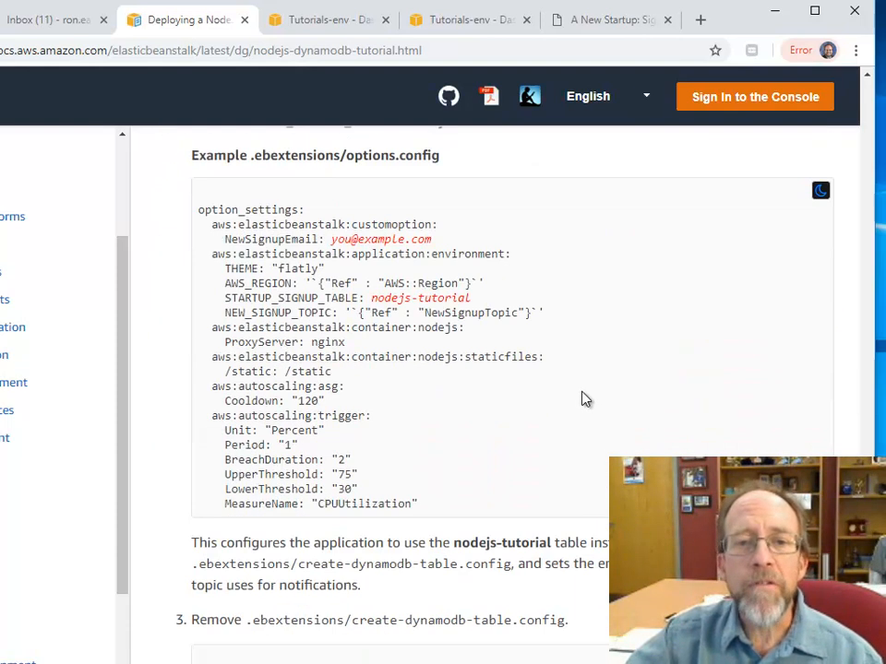
scroll(582, 398, up, 2)
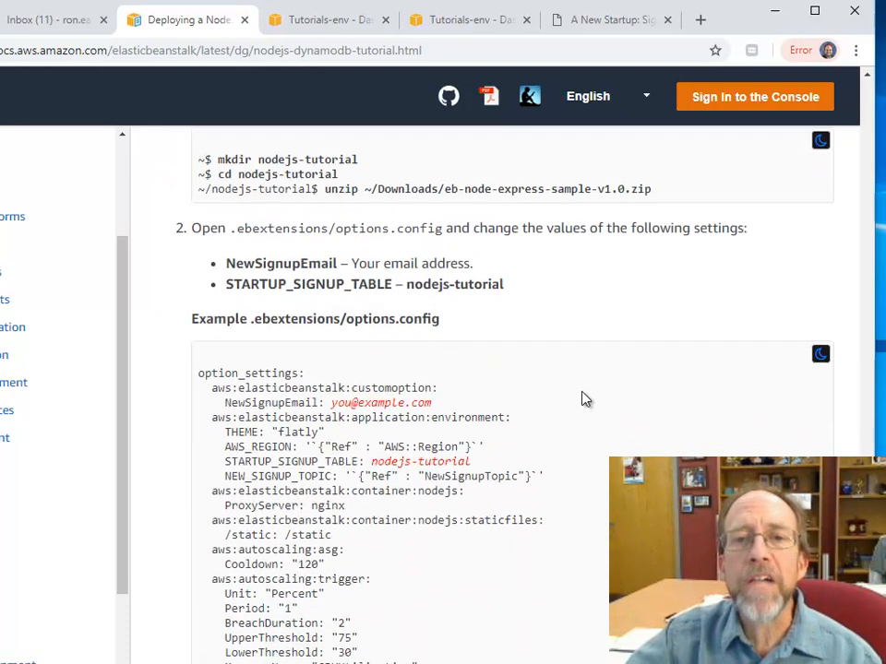
scroll(582, 399, down, 1)
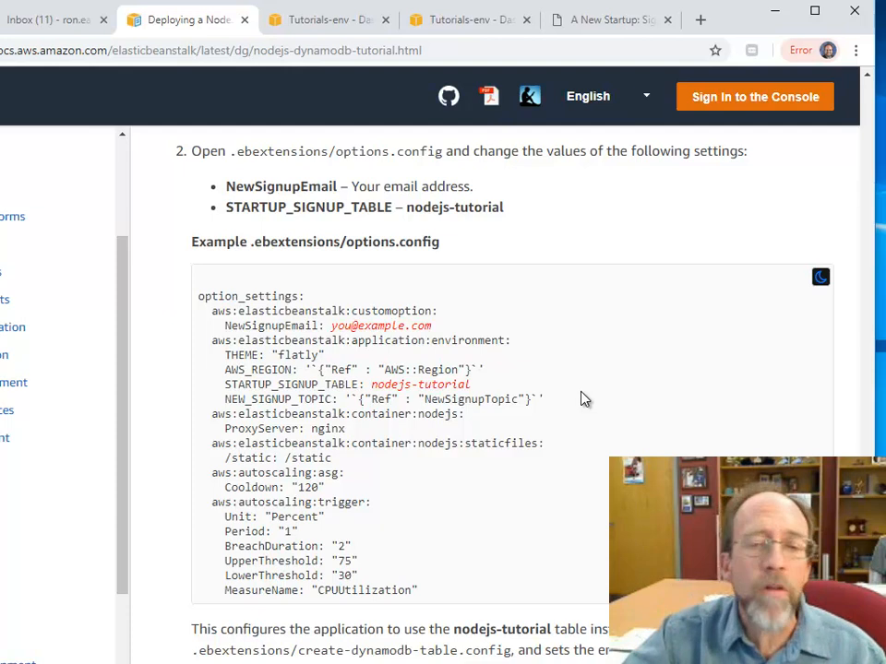
scroll(582, 399, down, 1)
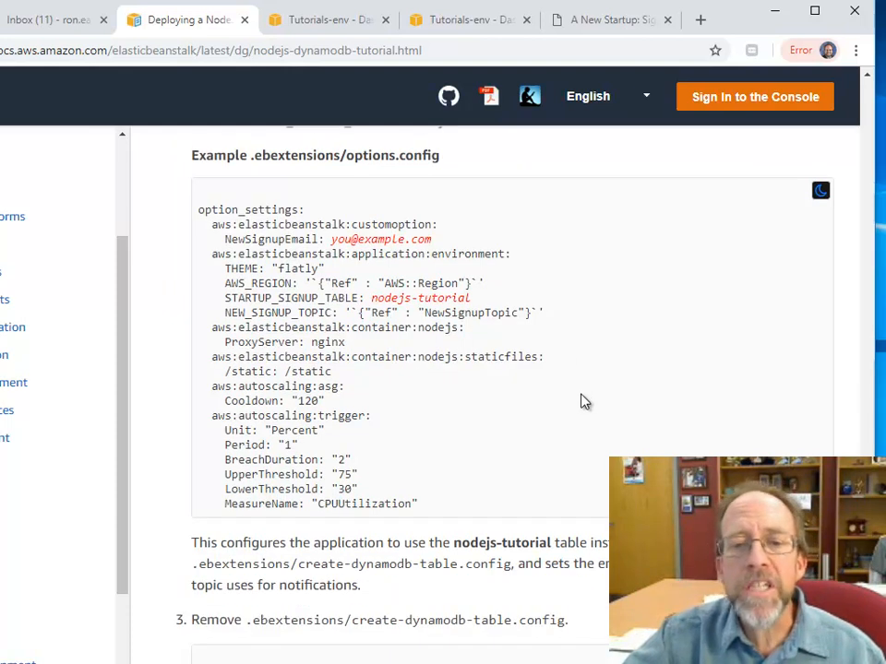
scroll(582, 399, down, 3)
scroll(583, 402, down, 6)
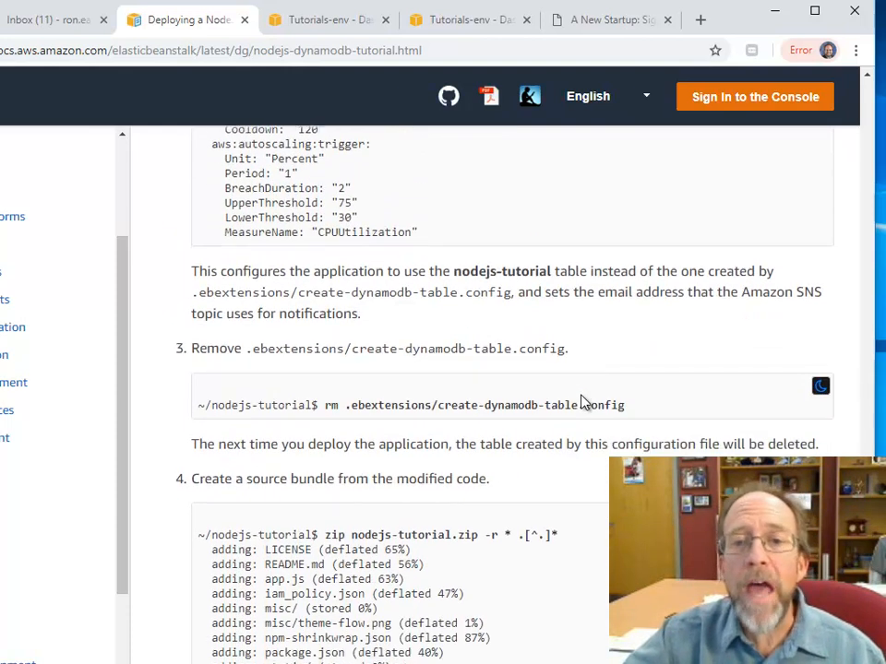
scroll(582, 402, down, 1)
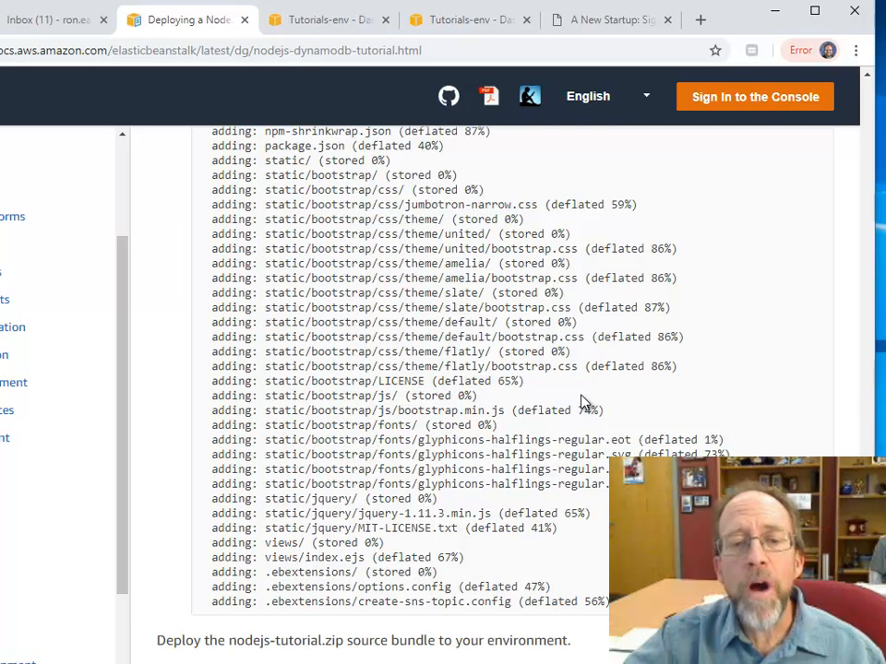
scroll(582, 403, down, 2)
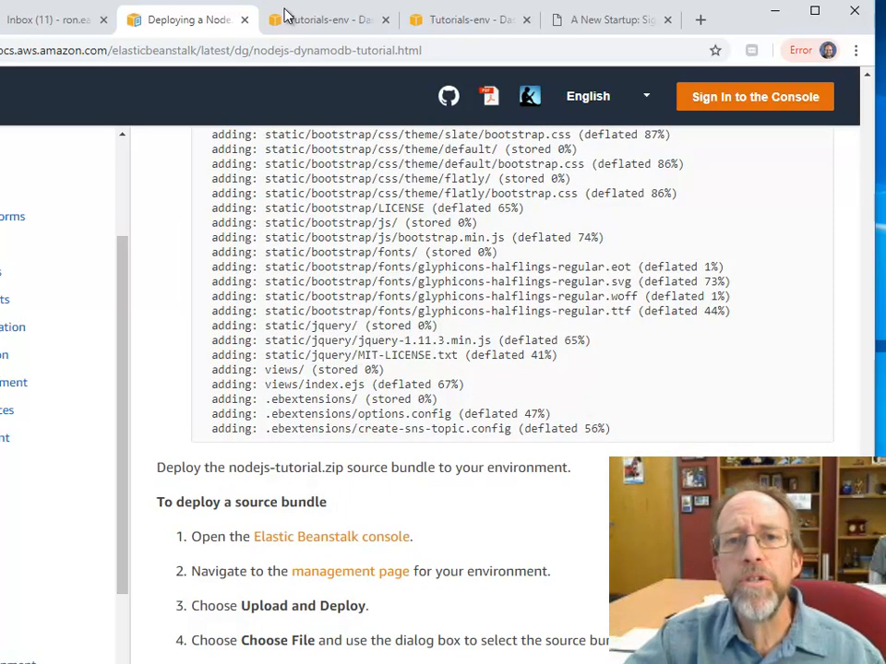
Minimize the tutorial's browser window and widen the DynamoDB window showing the signups table items
click(775, 10)
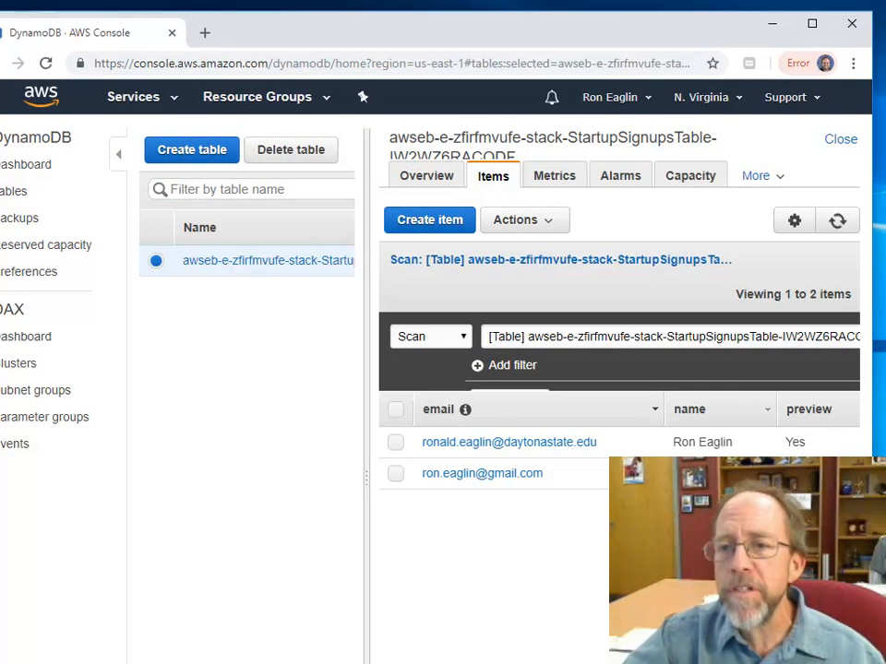
drag(873, 397, 885, 397)
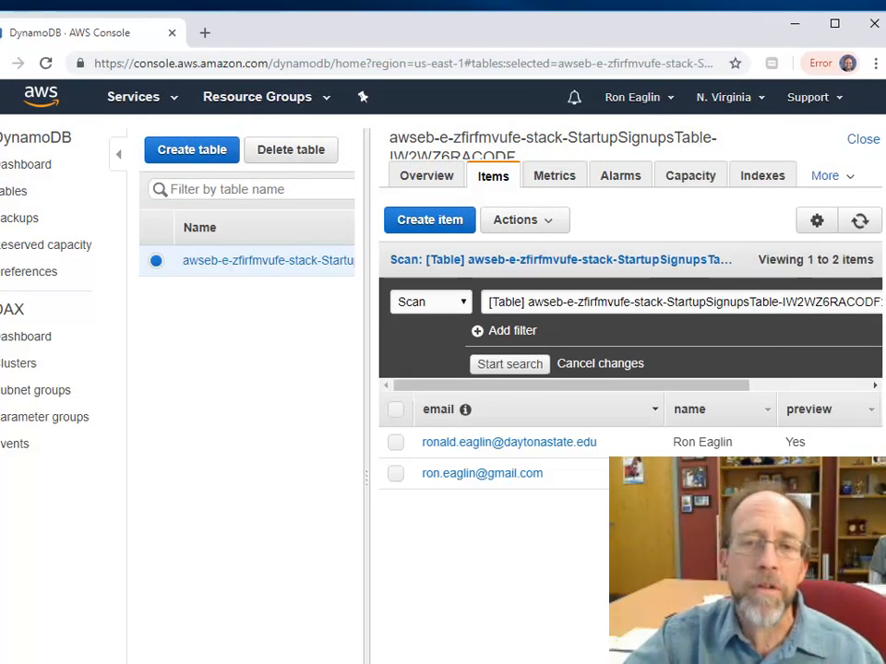